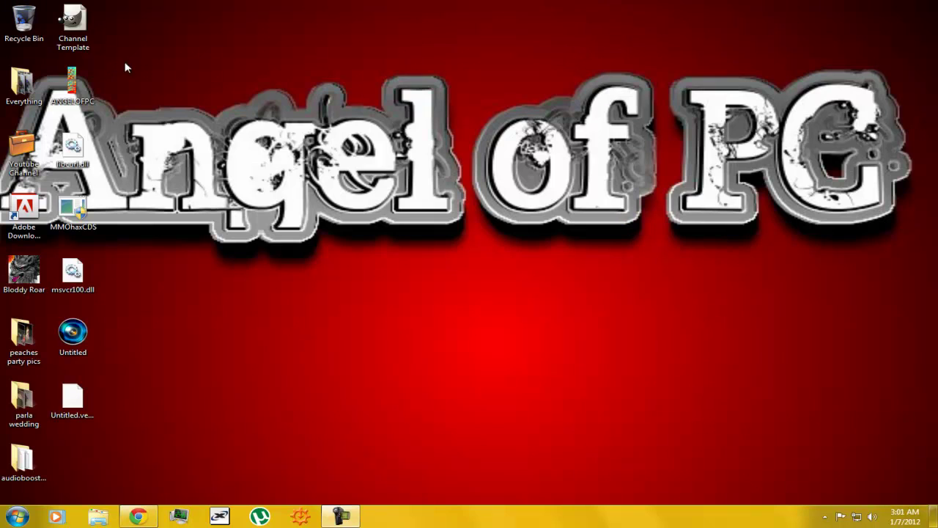
Step: Preview the ANGELOFPC banner image in Photo Viewer, close it, and return to Twitter in Chrome
{"action": "double_click", "coordinate": [66, 83]}
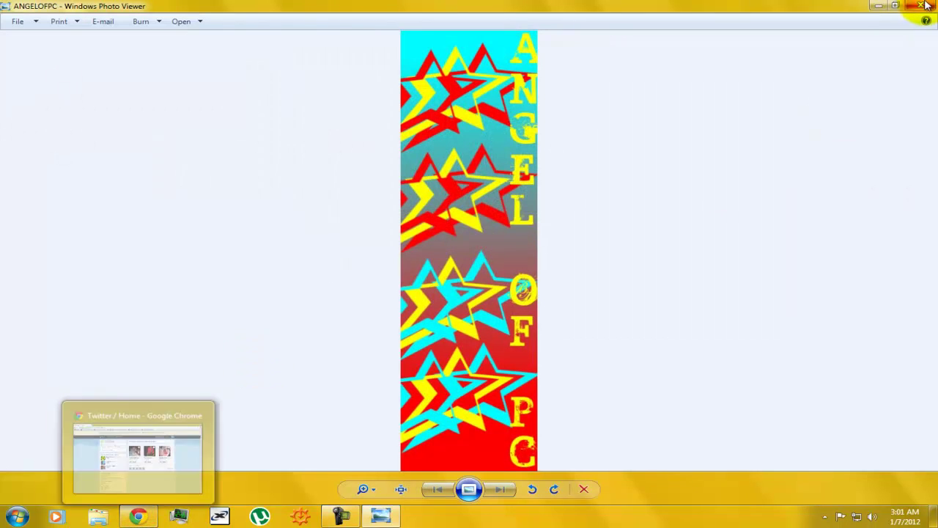
{"action": "left_click", "coordinate": [921, 6]}
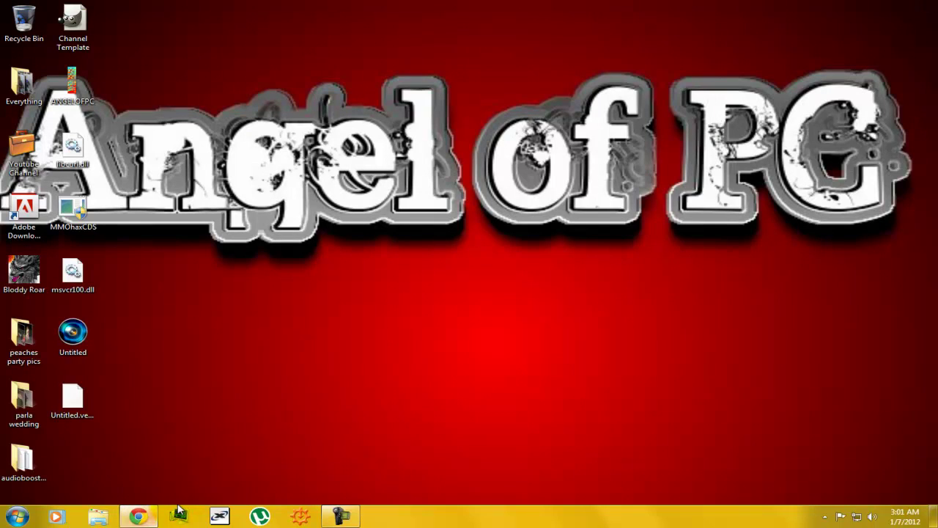
{"action": "left_click", "coordinate": [138, 517]}
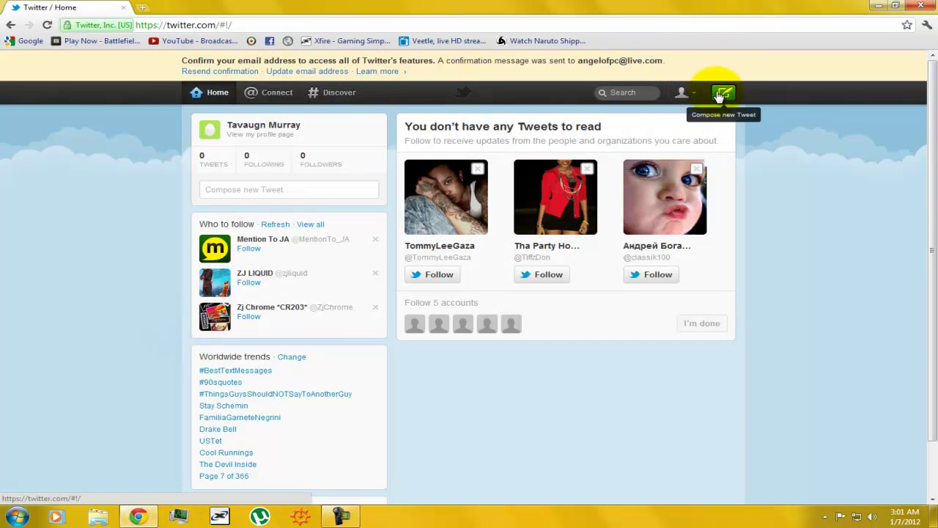
Step: Sign out of the current Twitter account from the account dropdown
{"action": "left_click", "coordinate": [700, 101]}
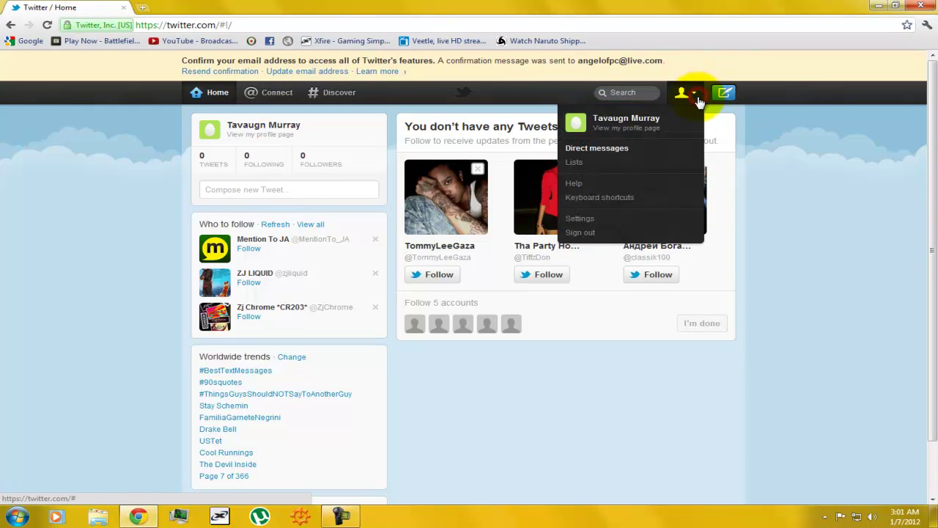
{"action": "left_click", "coordinate": [609, 244]}
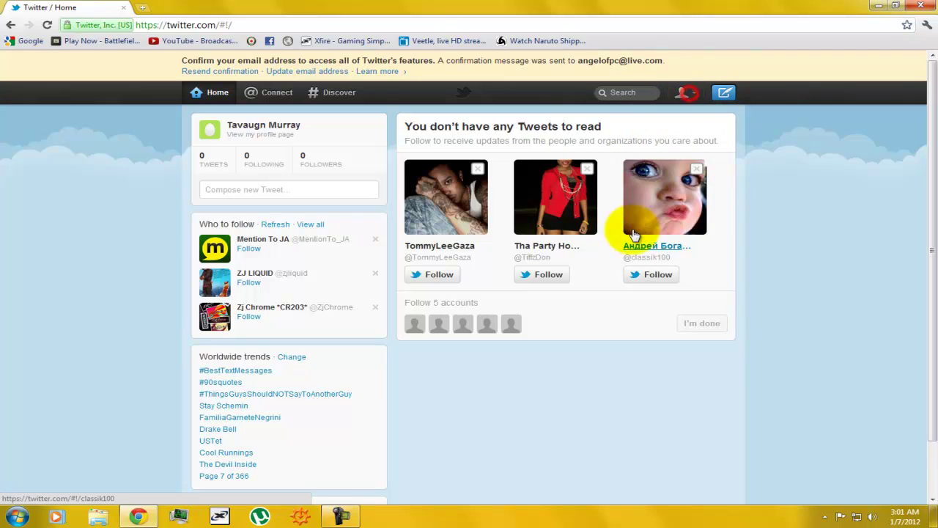
{"action": "left_click", "coordinate": [684, 94]}
{"action": "left_click", "coordinate": [580, 232]}
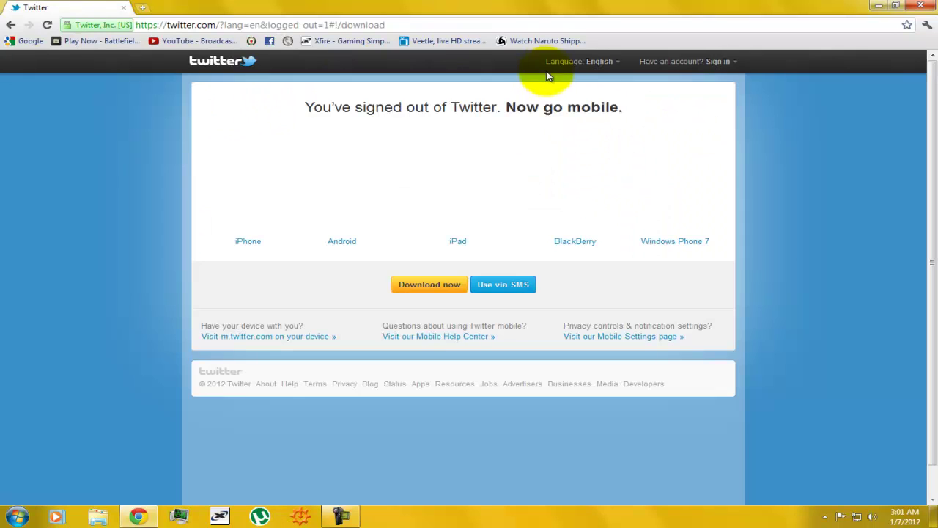
Step: Sign in to the other Twitter account with its username and password
{"action": "left_click", "coordinate": [710, 62]}
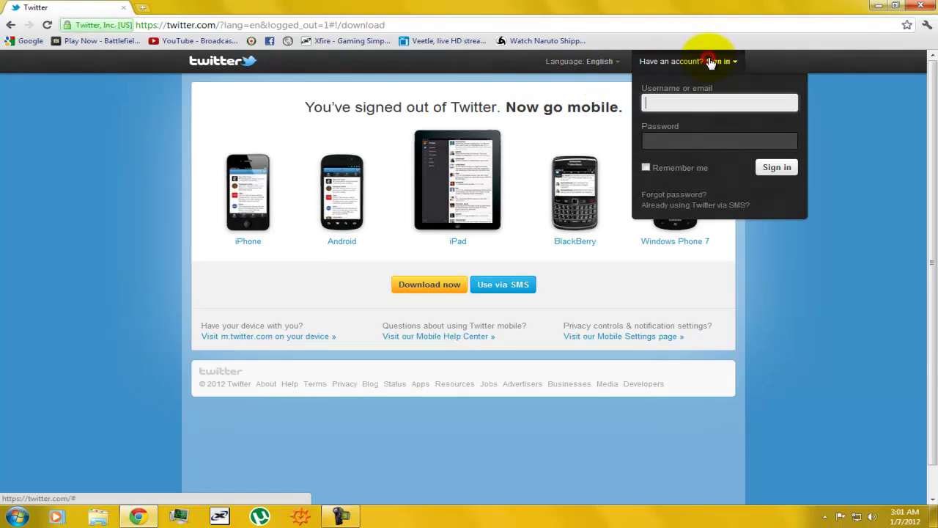
{"action": "left_click", "coordinate": [691, 97]}
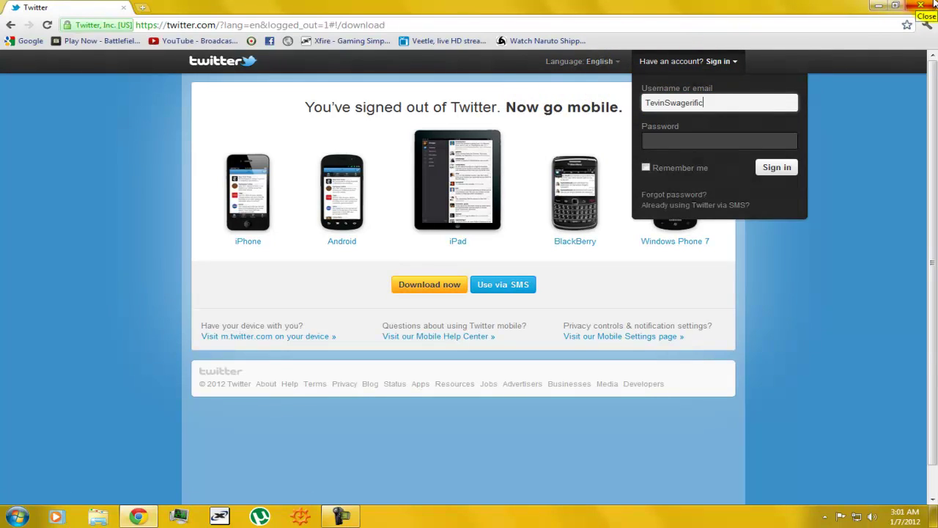
{"action": "key", "text": "Tab"}
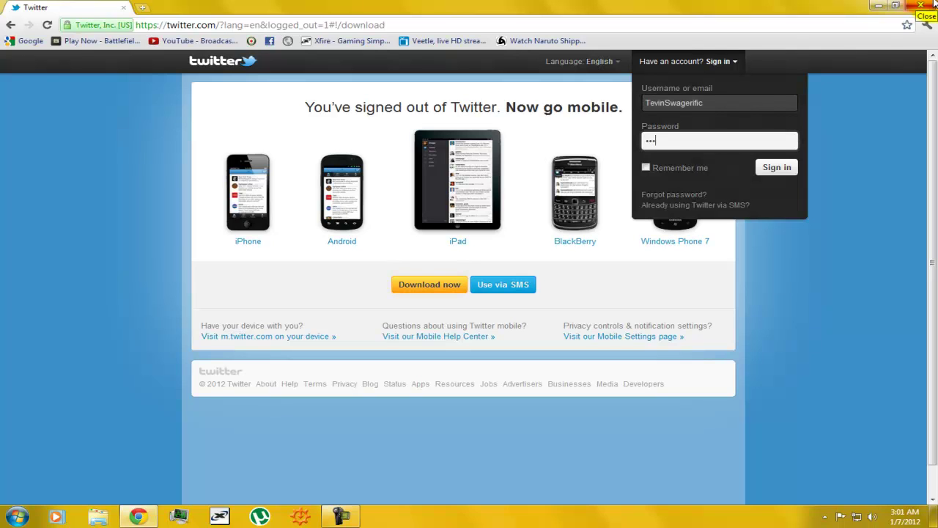
{"action": "type", "text": "x"}
{"action": "key", "text": "Return"}
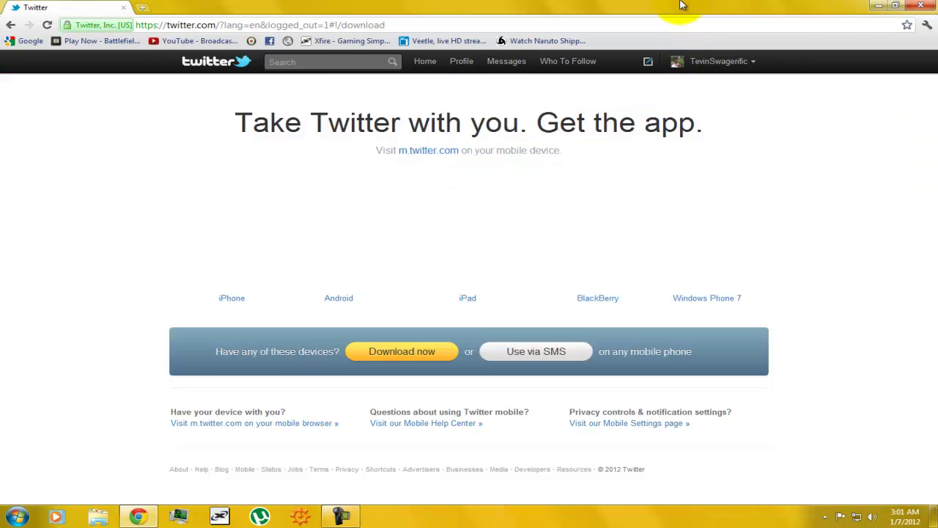
Step: Open the '1 new follower request' from the home timeline, then sign out of this account
{"action": "left_click", "coordinate": [216, 62]}
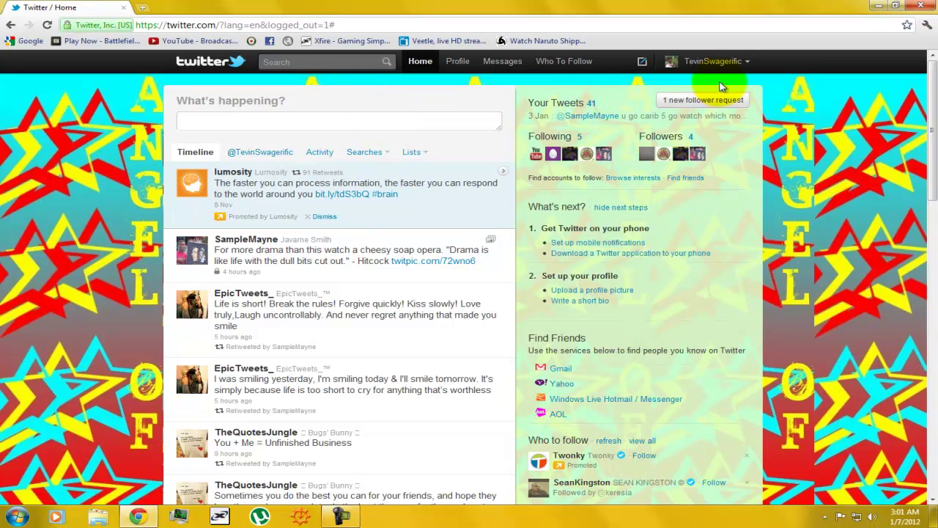
{"action": "left_click", "coordinate": [708, 101]}
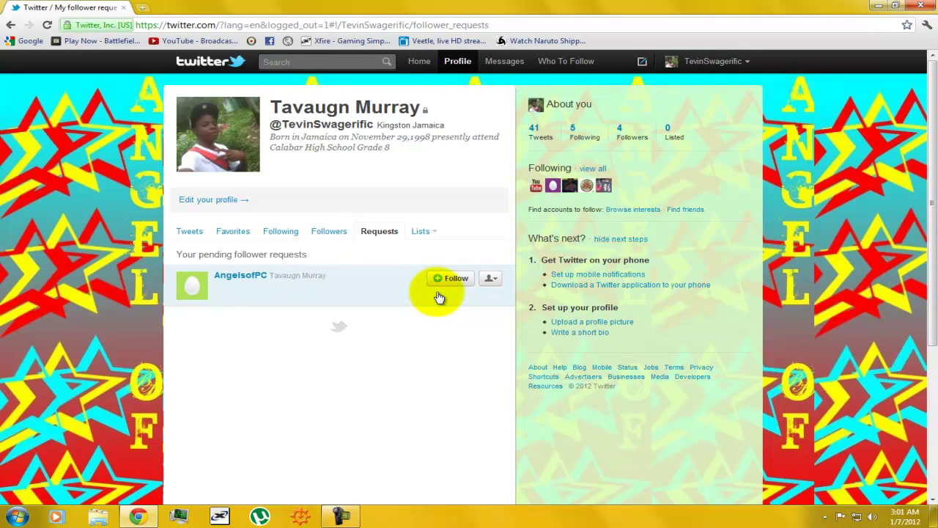
{"action": "left_click", "coordinate": [706, 61]}
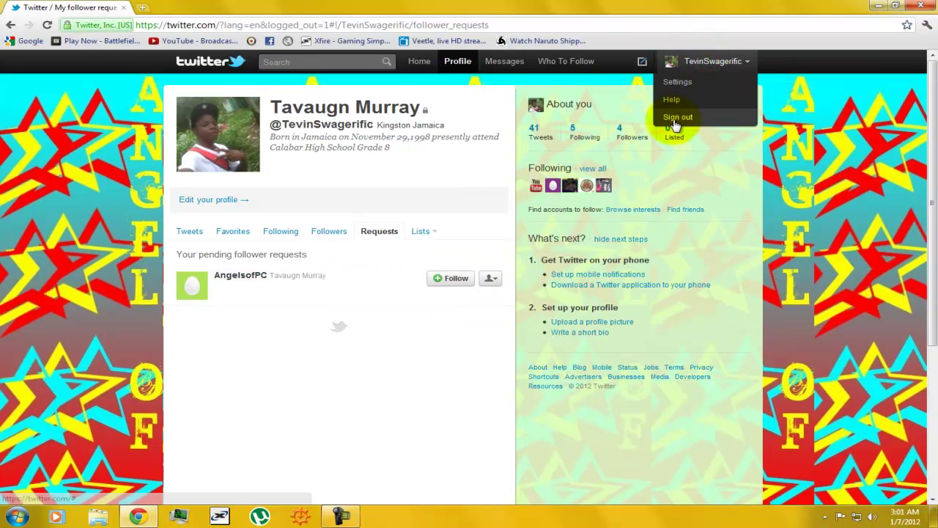
{"action": "left_click", "coordinate": [676, 119]}
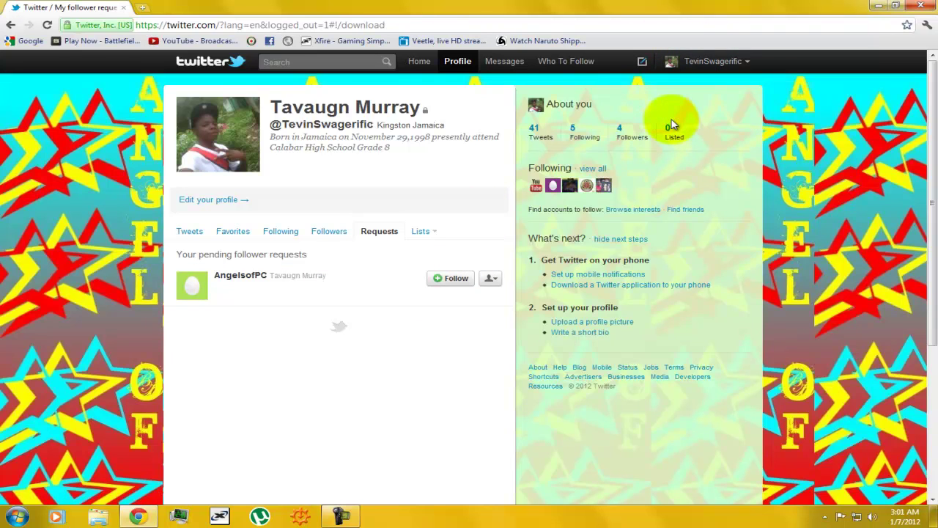
Step: Minimize Chrome and launch GIMP 2 from the Start menu
{"action": "left_click", "coordinate": [878, 6]}
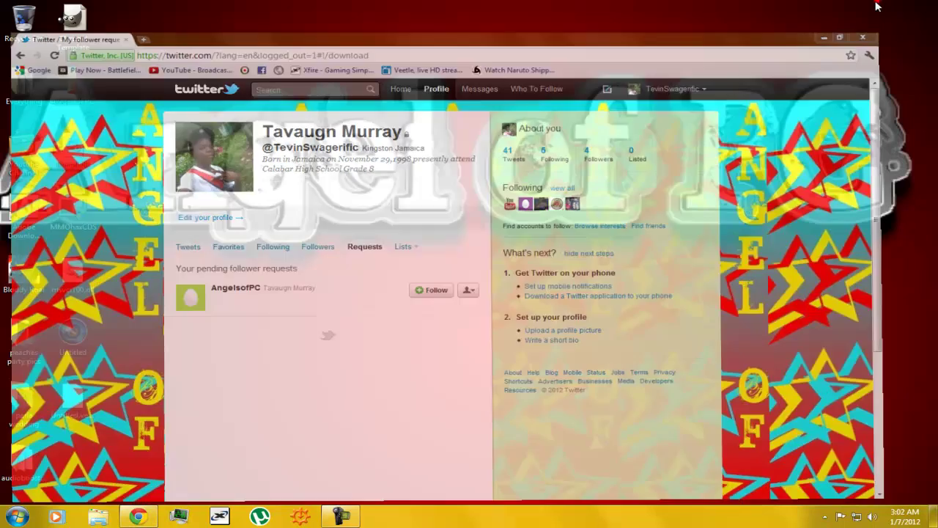
{"action": "left_click", "coordinate": [18, 516]}
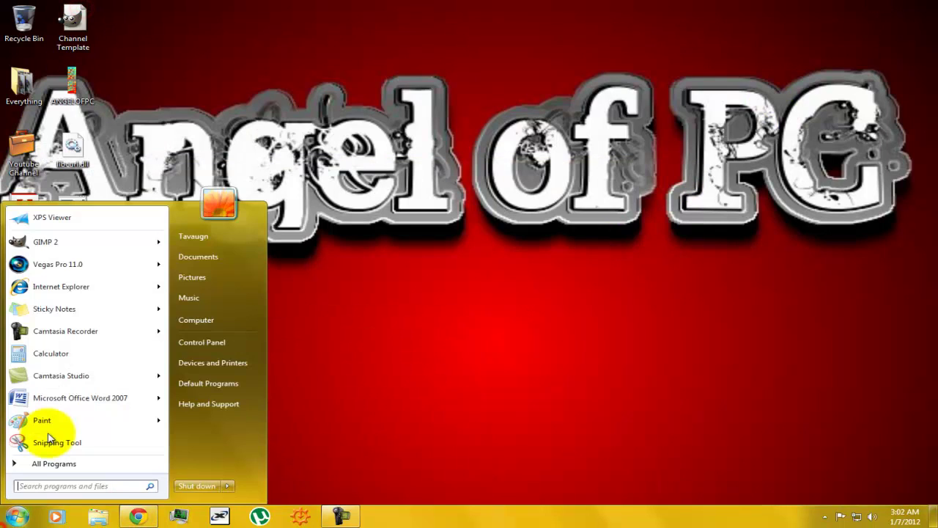
{"action": "left_click", "coordinate": [123, 249]}
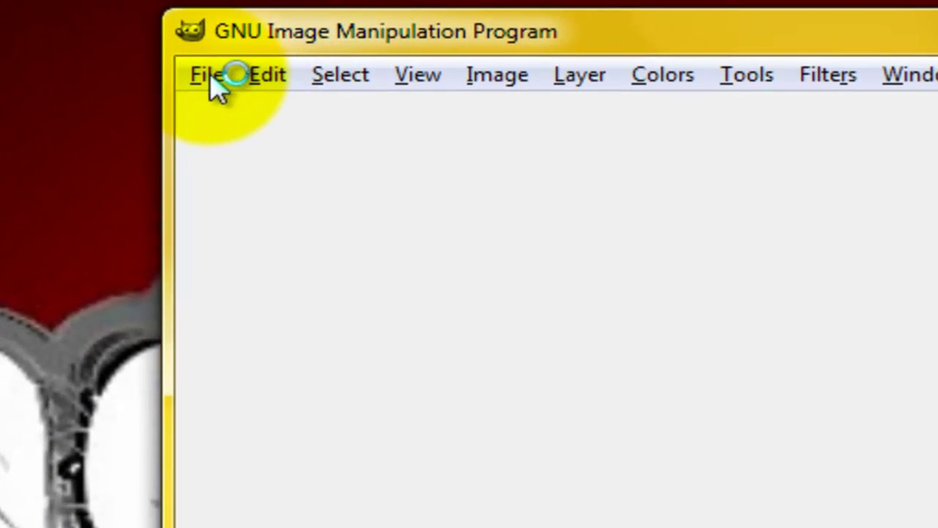
Step: Create a new image 250 pixels wide by 900 pixels tall
{"action": "left_click", "coordinate": [209, 75]}
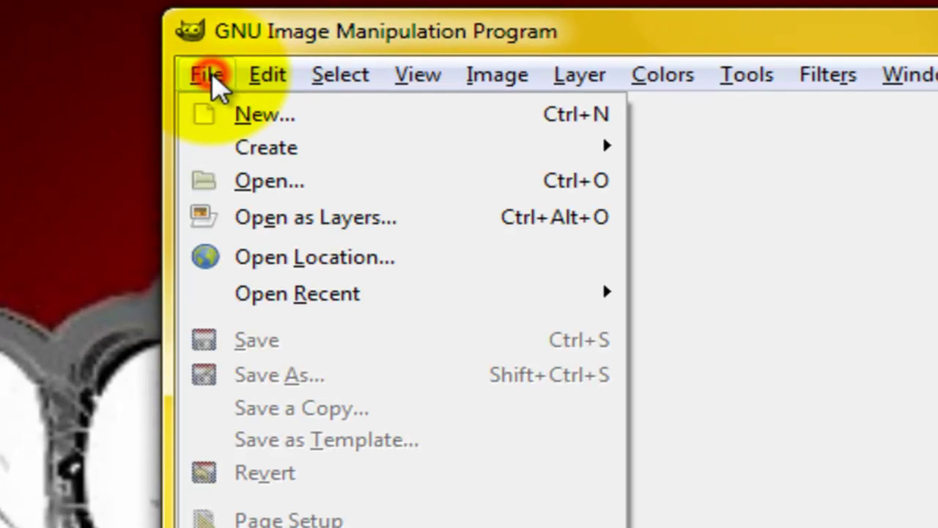
{"action": "left_click", "coordinate": [247, 117]}
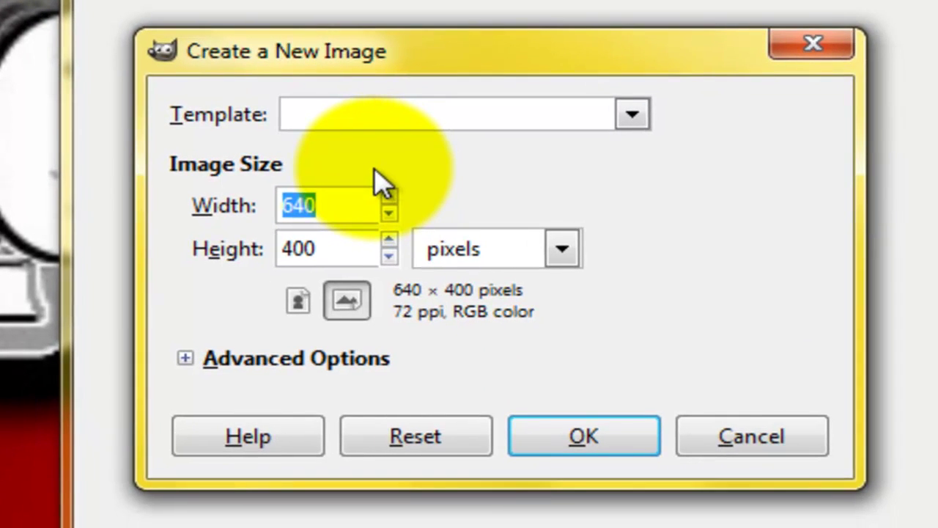
{"action": "key", "text": "Tab"}
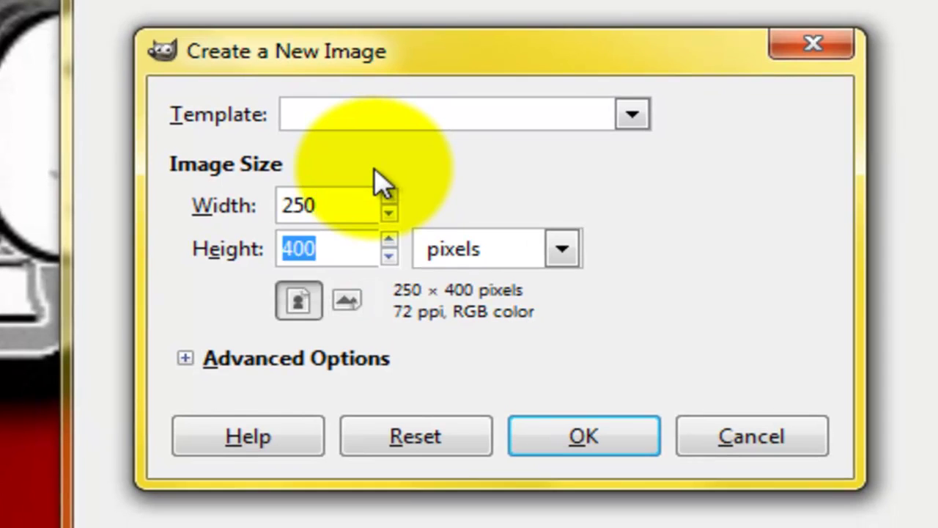
{"action": "type", "text": "0"}
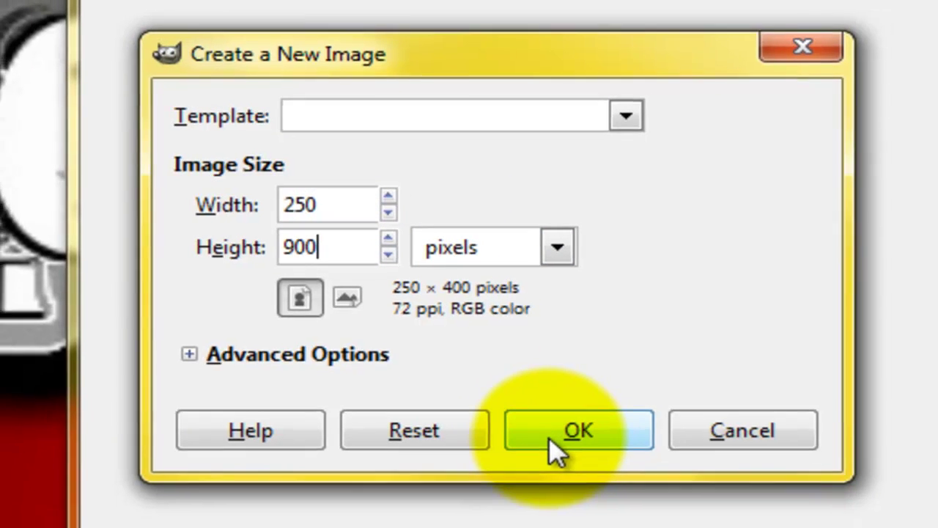
{"action": "left_click", "coordinate": [558, 444]}
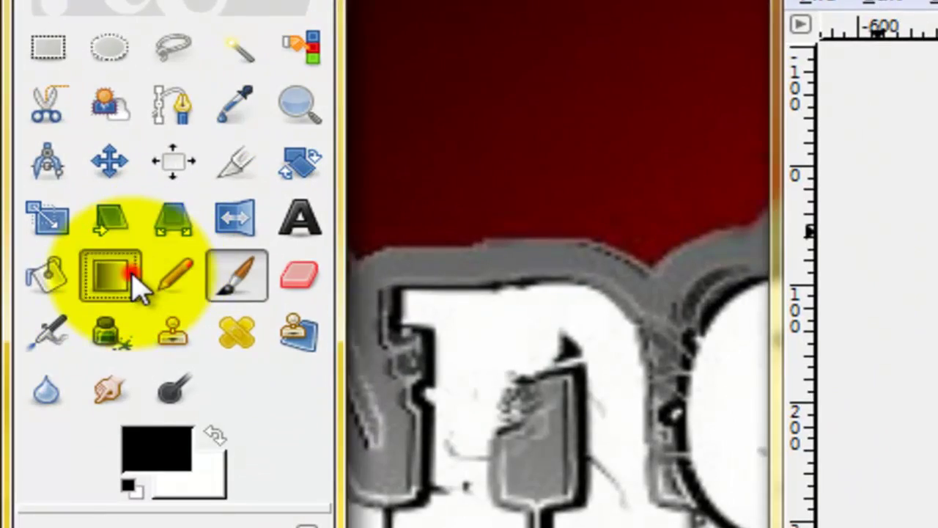
Step: With the Blend tool, set the foreground to red and the background to cyan 00fcff
{"action": "left_click", "coordinate": [121, 273]}
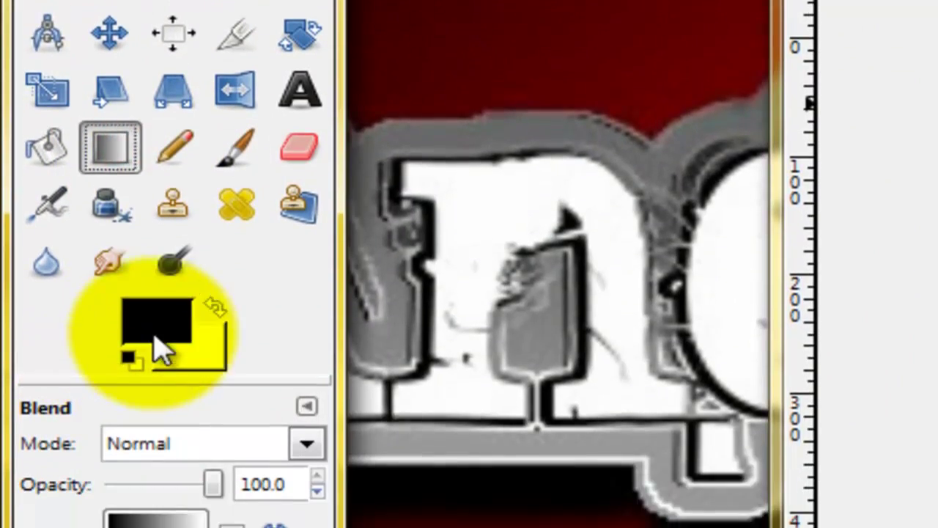
{"action": "left_click", "coordinate": [157, 323]}
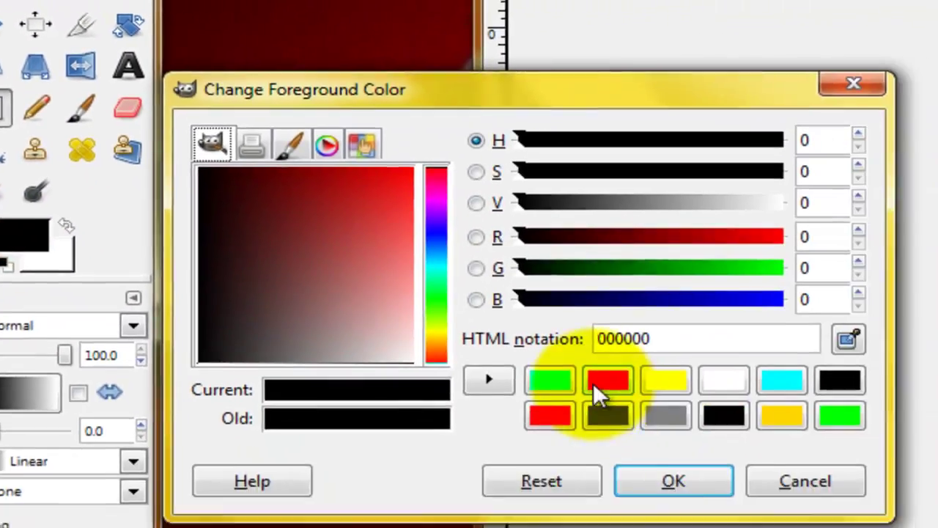
{"action": "left_click", "coordinate": [596, 386]}
{"action": "left_click", "coordinate": [664, 409]}
{"action": "left_click", "coordinate": [131, 200]}
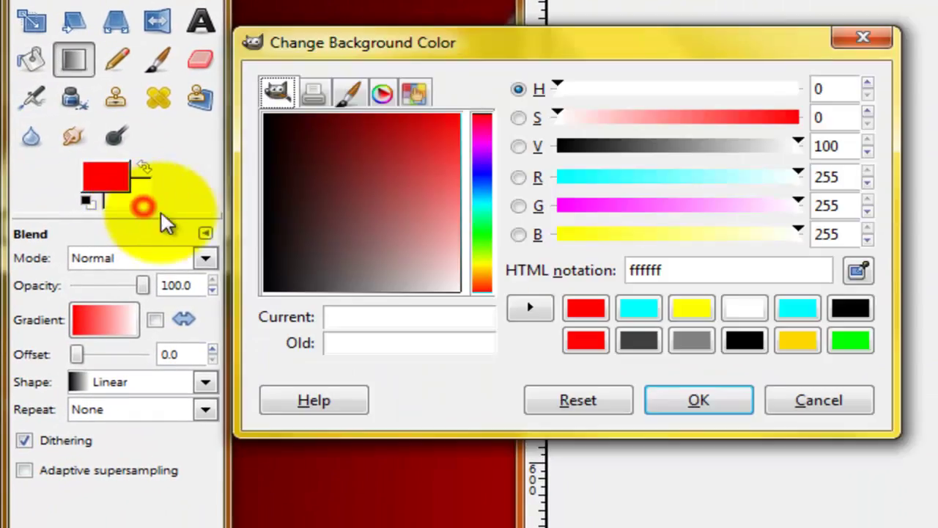
{"action": "left_click", "coordinate": [783, 308]}
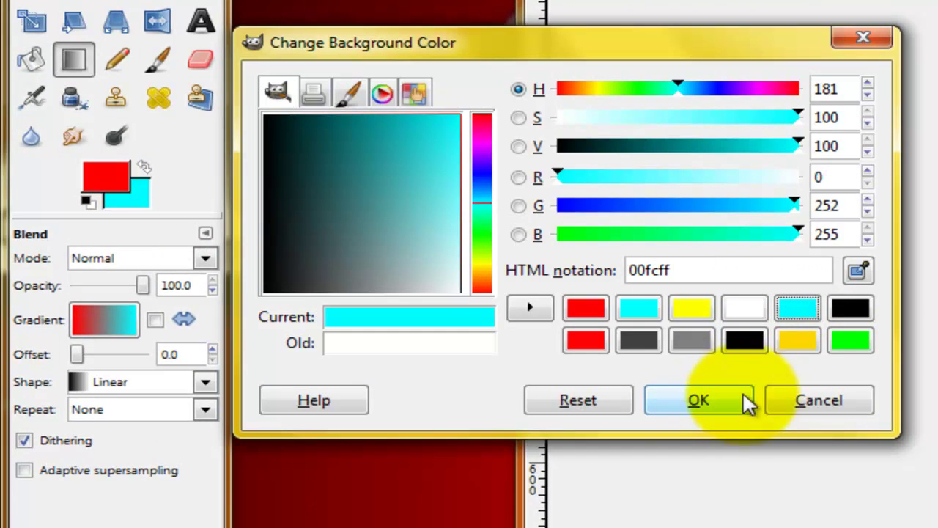
{"action": "left_click", "coordinate": [746, 402]}
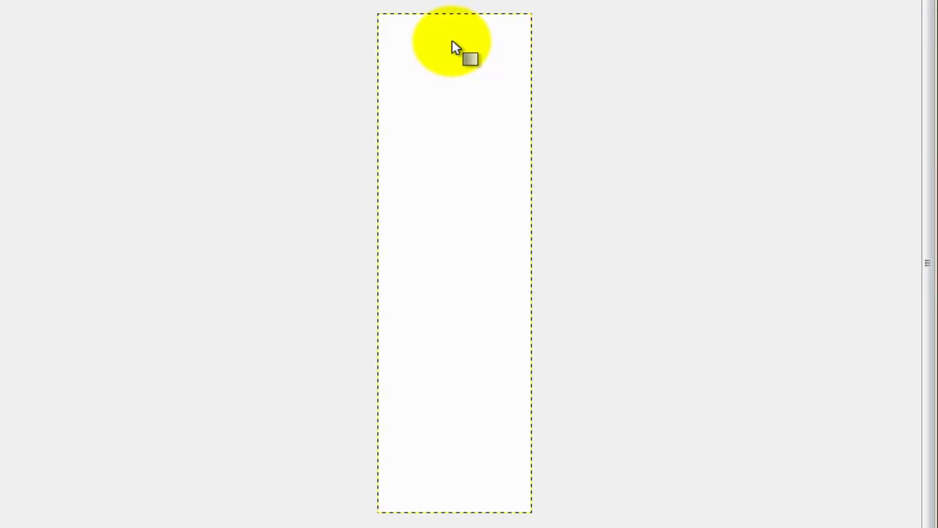
Step: Drag a vertical gradient over the canvas, cyan at the top and red at the bottom
{"action": "left_click_drag", "start_coordinate": [451, 40], "coordinate": [456, 466]}
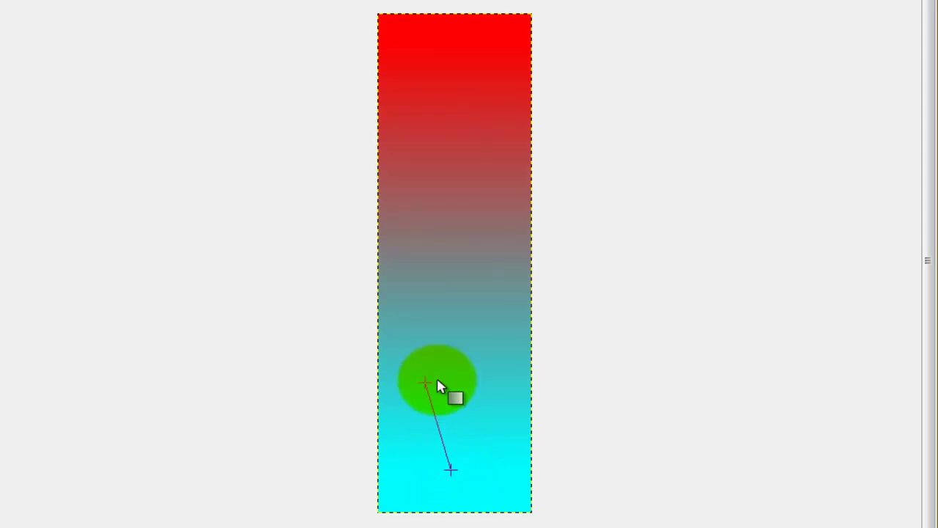
{"action": "left_click_drag", "start_coordinate": [487, 159], "coordinate": [445, 54]}
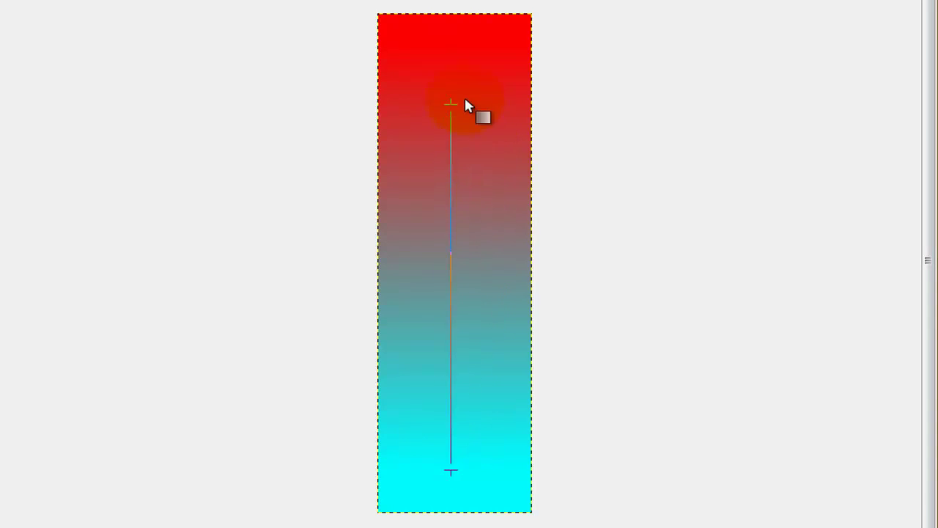
{"action": "left_click", "coordinate": [448, 57]}
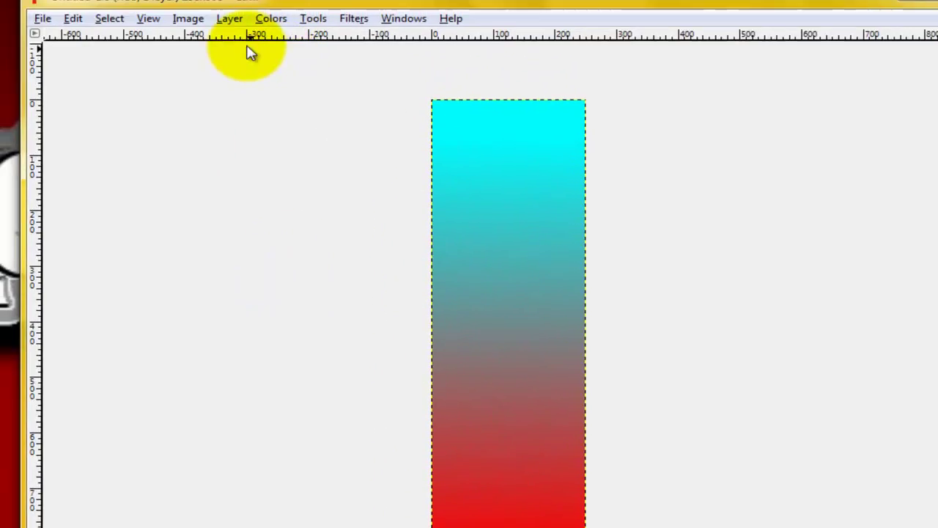
Step: Add a transparent New Layer above the gradient Background
{"action": "left_click", "coordinate": [241, 37]}
{"action": "left_click", "coordinate": [247, 57]}
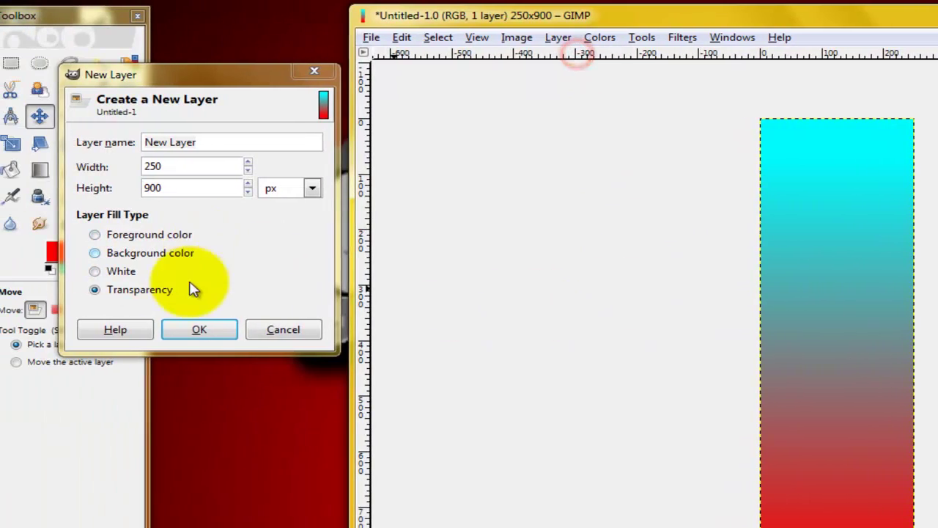
{"action": "left_click", "coordinate": [199, 329]}
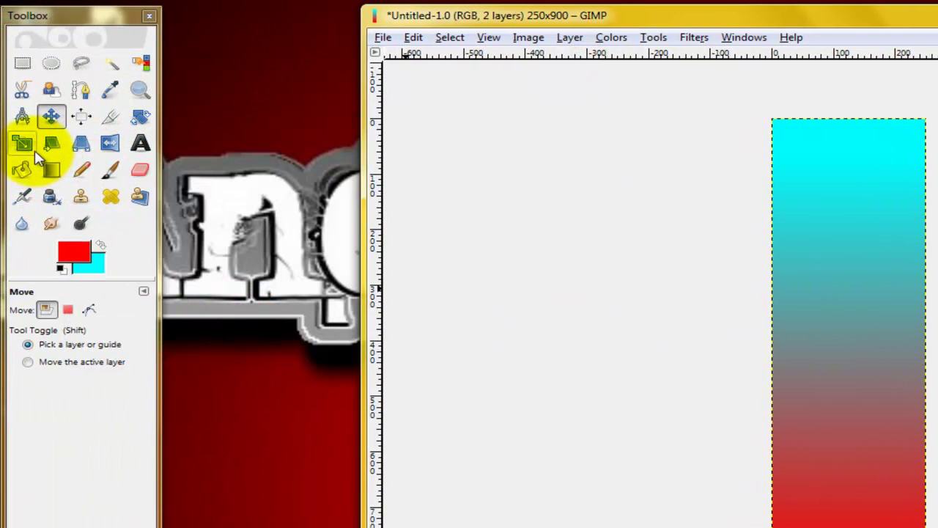
Step: Show the Layers panel beside the canvas and make New Layer active
{"action": "left_click", "coordinate": [744, 38]}
{"action": "mouse_move", "coordinate": [636, 72]}
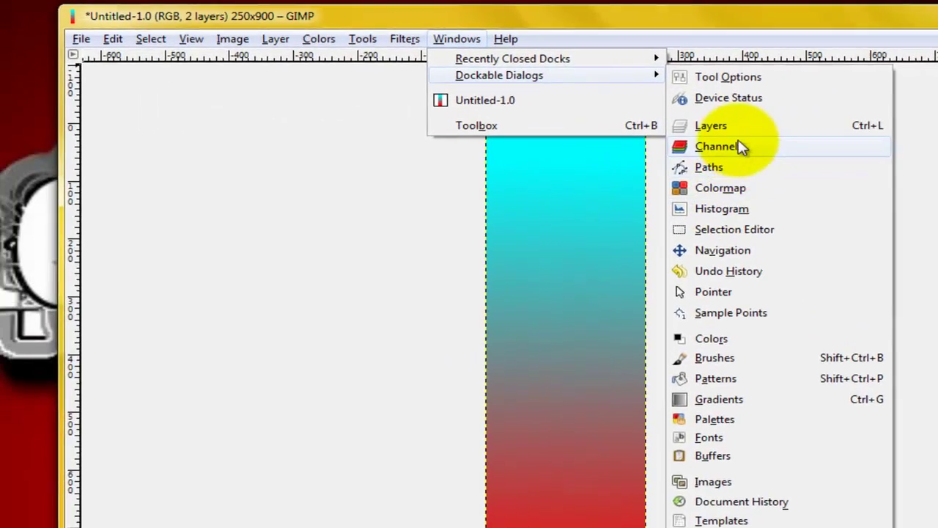
{"action": "left_click", "coordinate": [597, 120]}
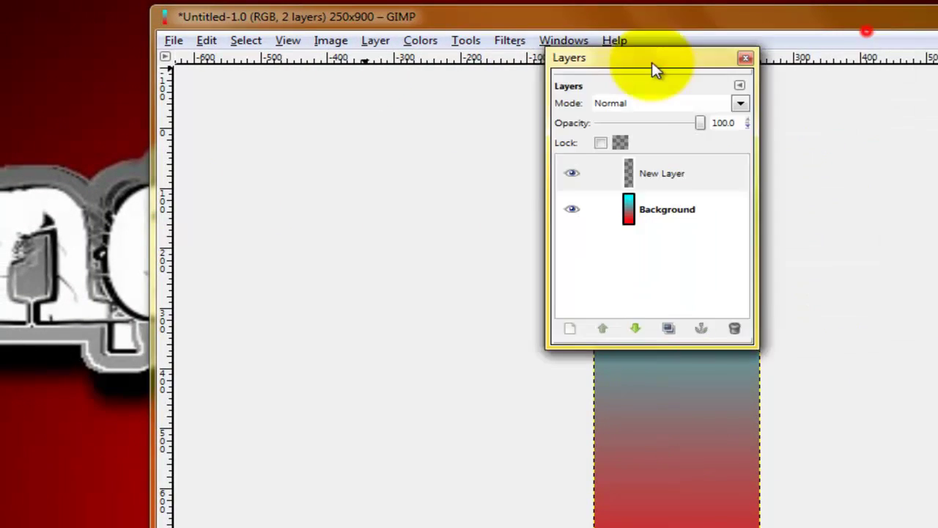
{"action": "left_click_drag", "start_coordinate": [878, 27], "coordinate": [359, 97]}
{"action": "left_click", "coordinate": [369, 217]}
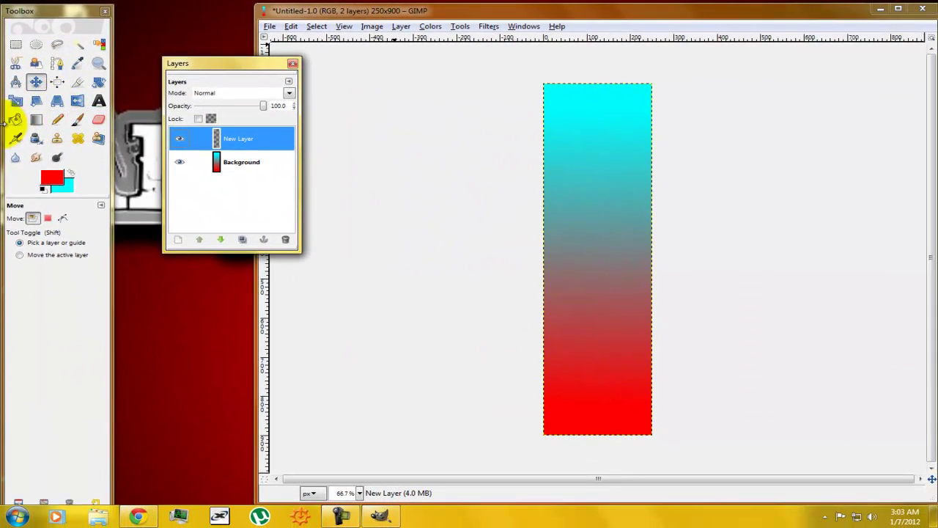
Step: Bucket-fill New Layer with the a_yotube pattern
{"action": "left_click", "coordinate": [15, 120]}
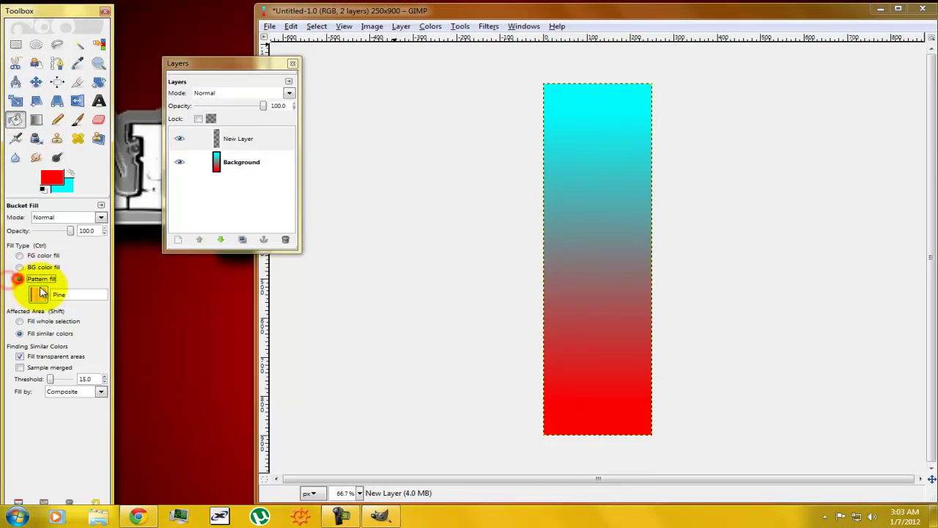
{"action": "left_click", "coordinate": [45, 294]}
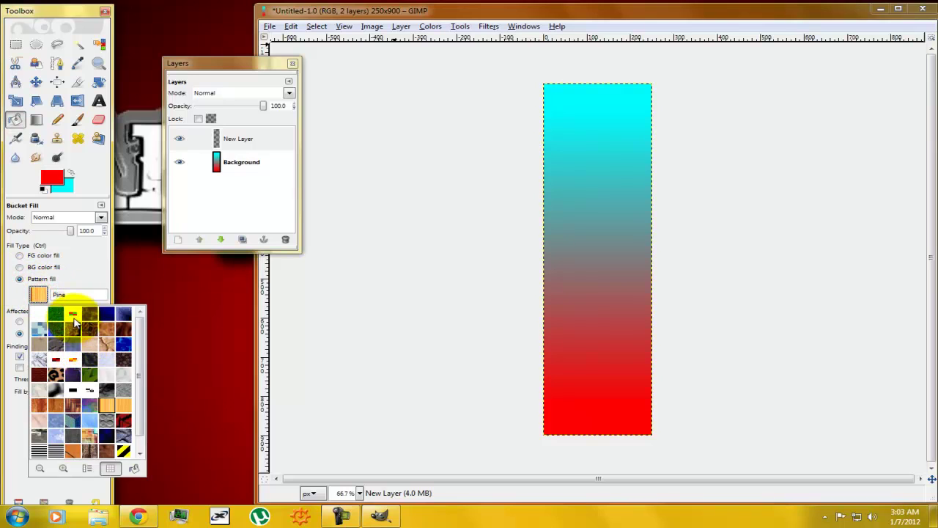
{"action": "left_click", "coordinate": [73, 317]}
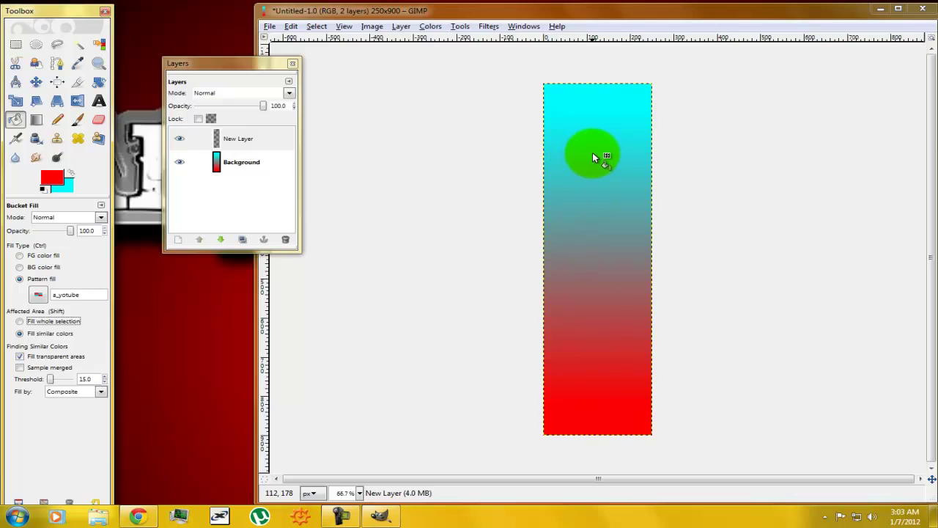
{"action": "left_click", "coordinate": [594, 157]}
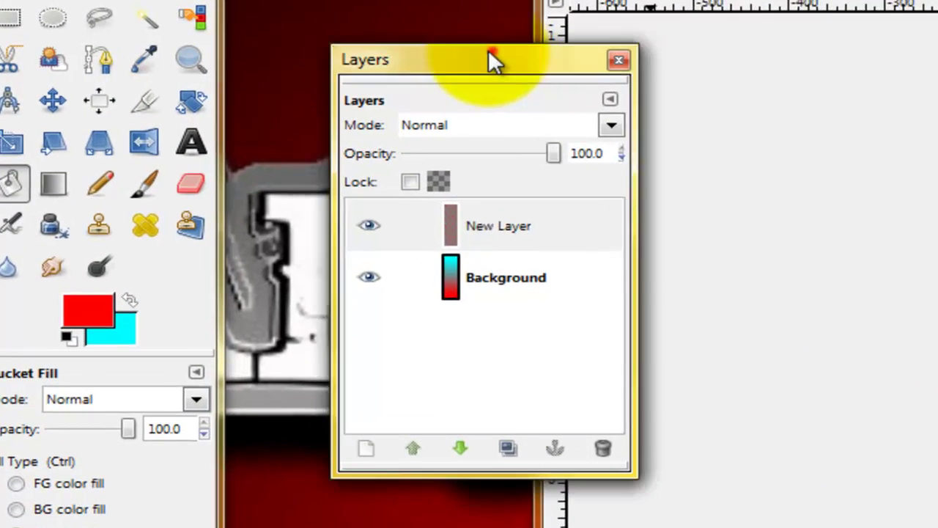
Step: Set the pattern layer's blend mode to Soft light
{"action": "left_click", "coordinate": [222, 62]}
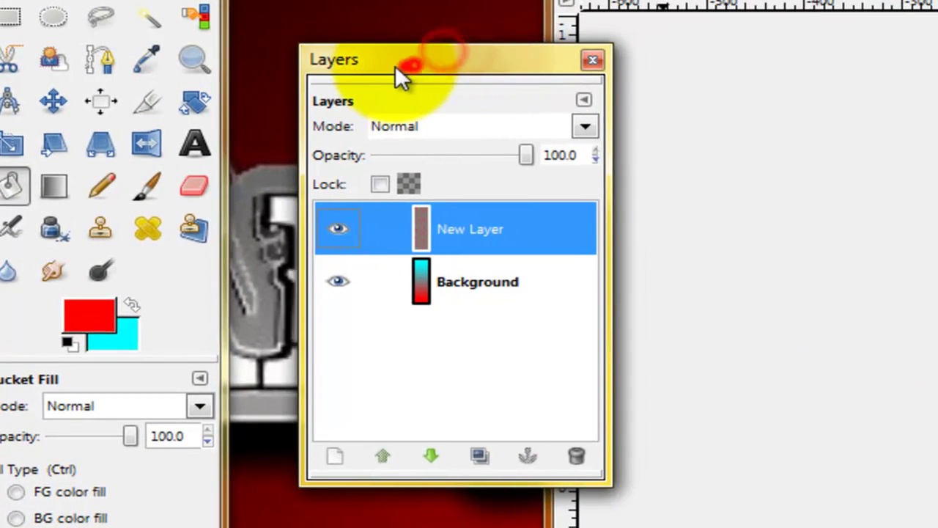
{"action": "left_click", "coordinate": [568, 127]}
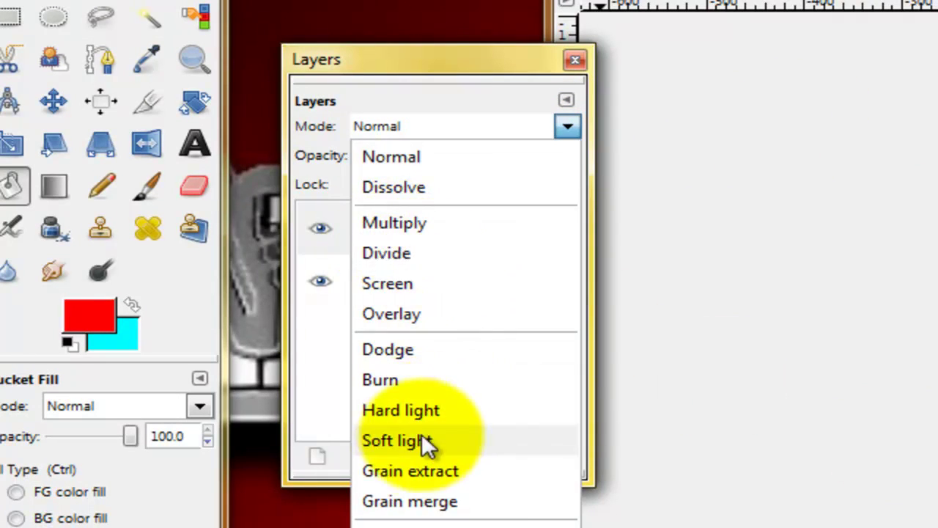
{"action": "left_click", "coordinate": [454, 126]}
{"action": "left_click", "coordinate": [455, 125]}
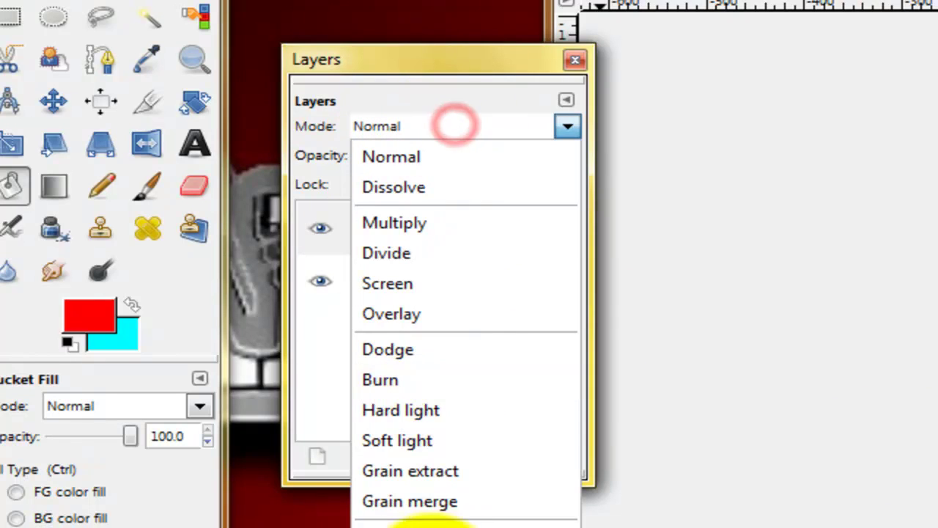
{"action": "left_click", "coordinate": [460, 439]}
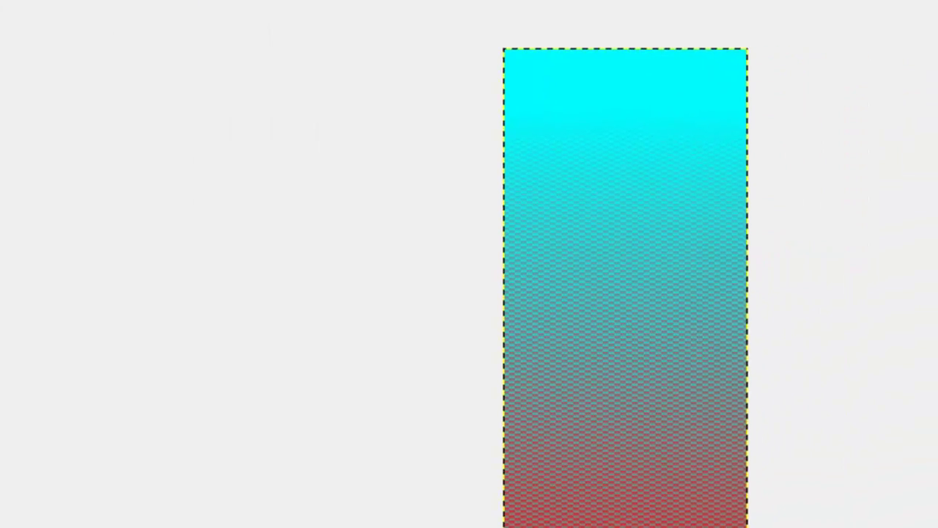
Step: Change the pattern layer's opacity to 70
{"action": "left_click", "coordinate": [543, 155]}
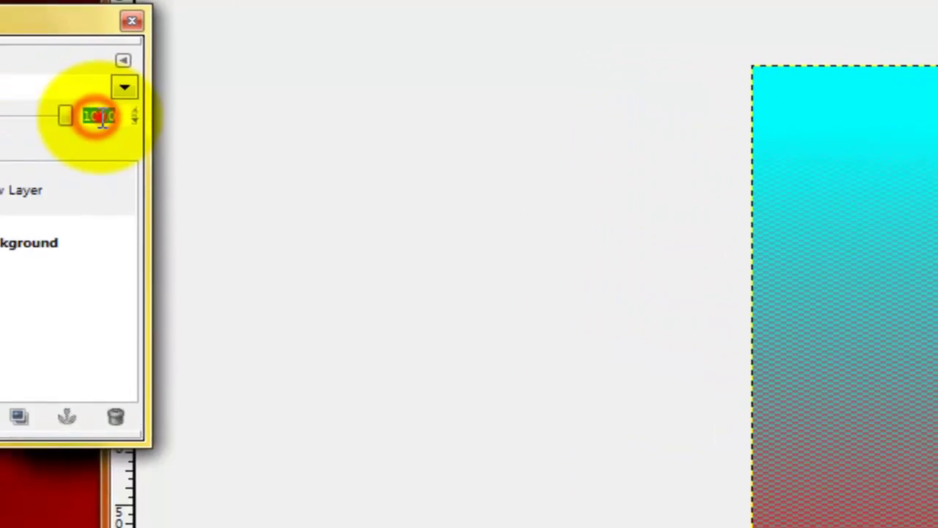
{"action": "left_click", "coordinate": [268, 128]}
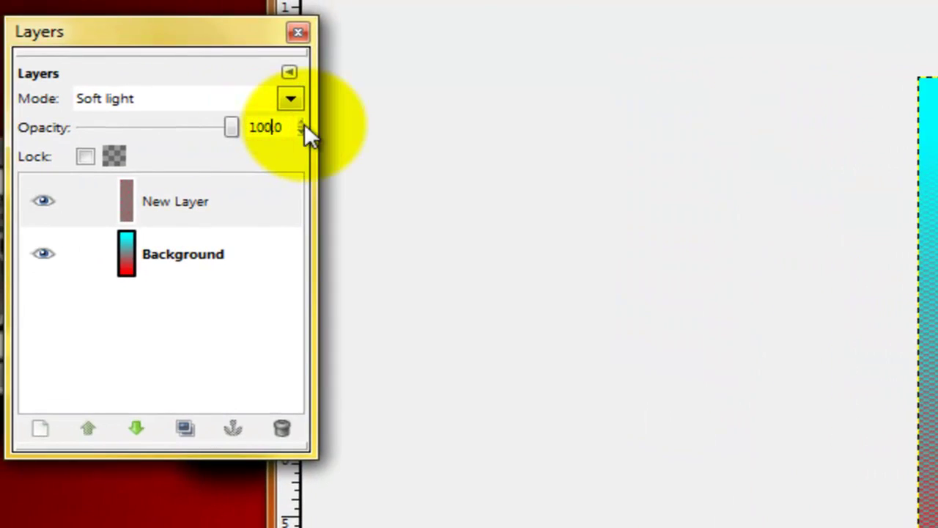
{"action": "key", "text": "Left"}
{"action": "key", "text": "BackSpace"}
{"action": "type", "text": "7"}
{"action": "key", "text": "Return"}
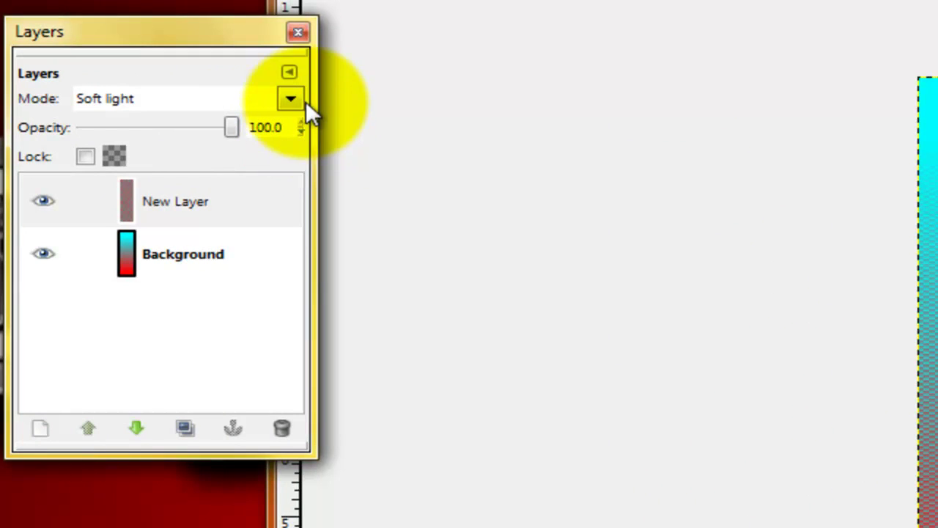
{"action": "left_click", "coordinate": [257, 128]}
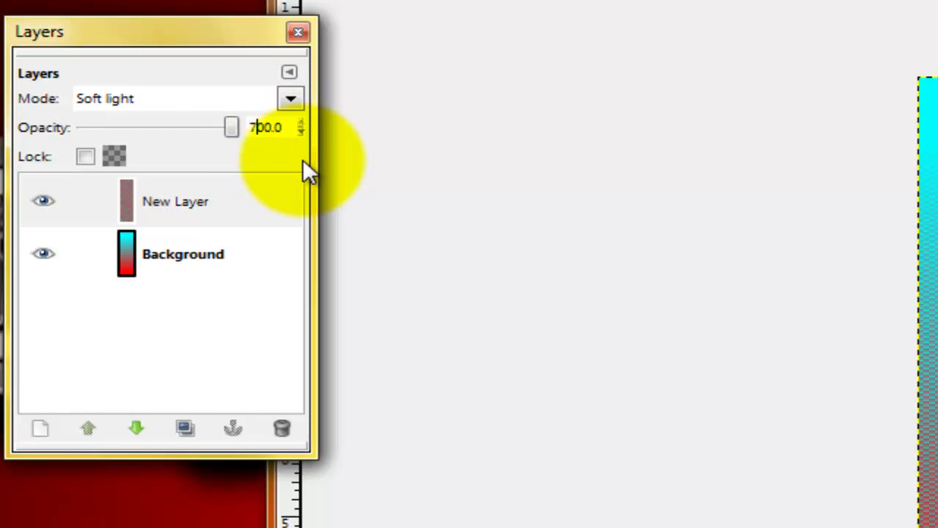
{"action": "key", "text": "Delete"}
{"action": "type", "text": "7"}
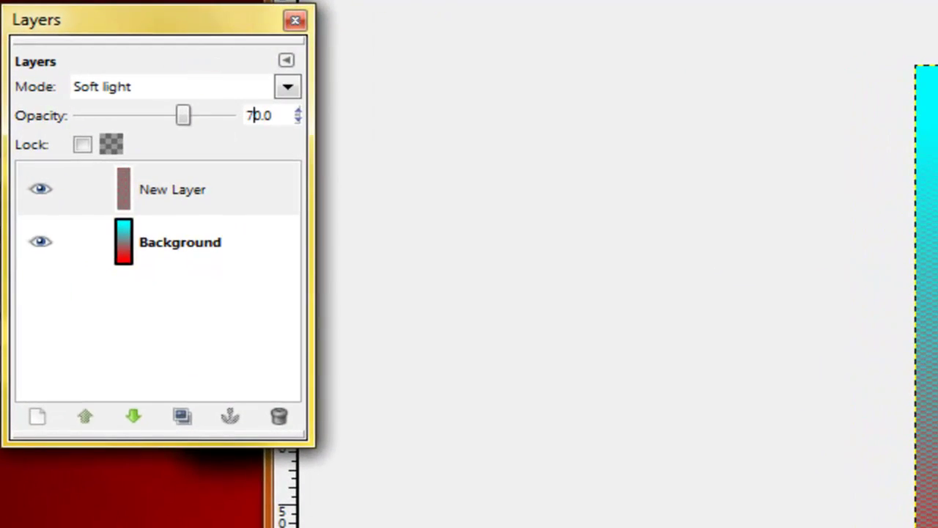
{"action": "left_click", "coordinate": [331, 59]}
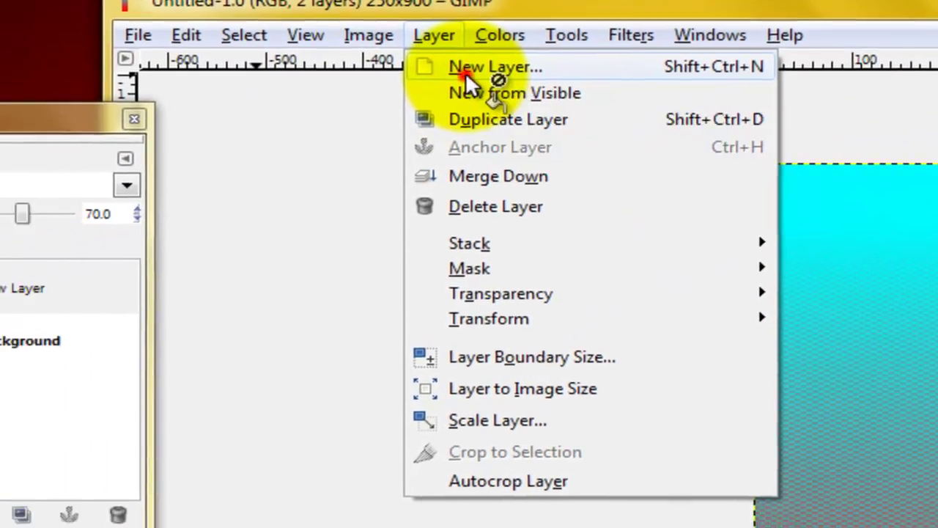
Step: Add an empty transparent New Layer#1 above the pattern layer, then reselect Background
{"action": "left_click", "coordinate": [363, 98]}
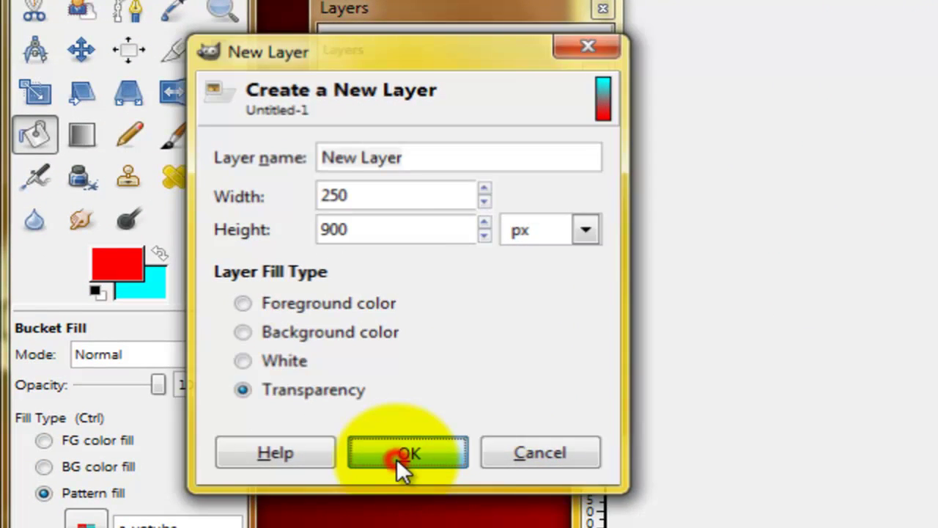
{"action": "left_click", "coordinate": [399, 455]}
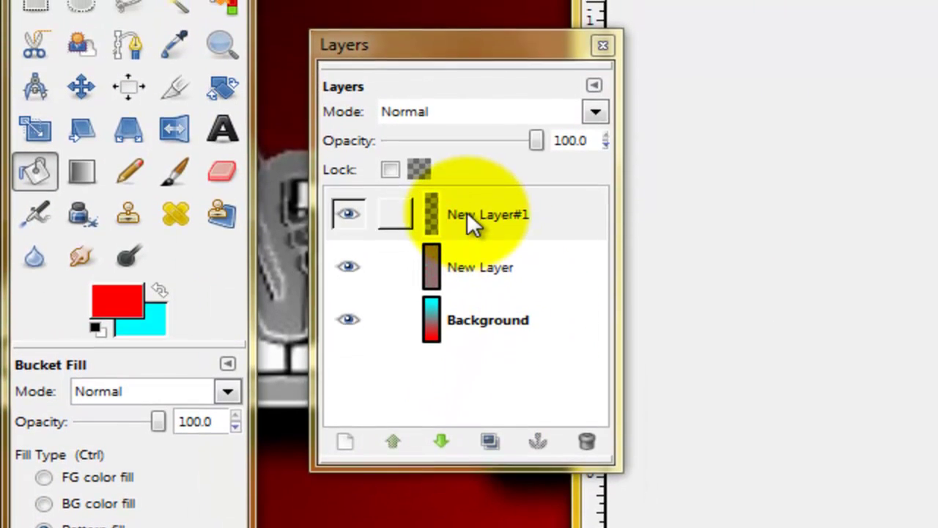
{"action": "right_click", "coordinate": [467, 220]}
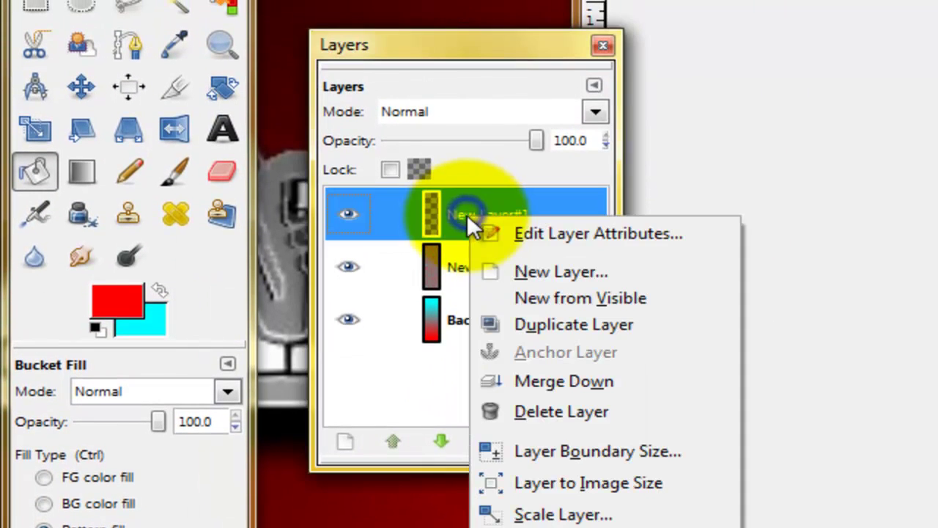
{"action": "left_click", "coordinate": [375, 430]}
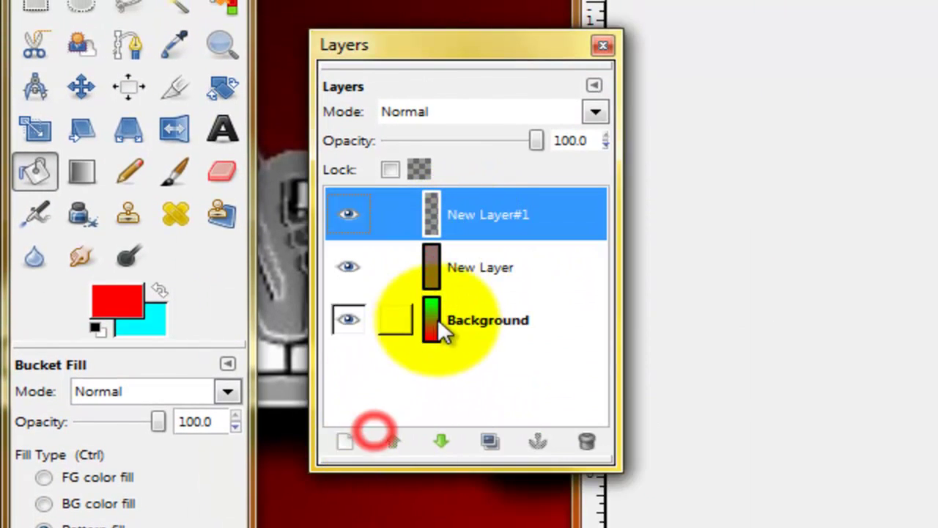
{"action": "left_click", "coordinate": [450, 320]}
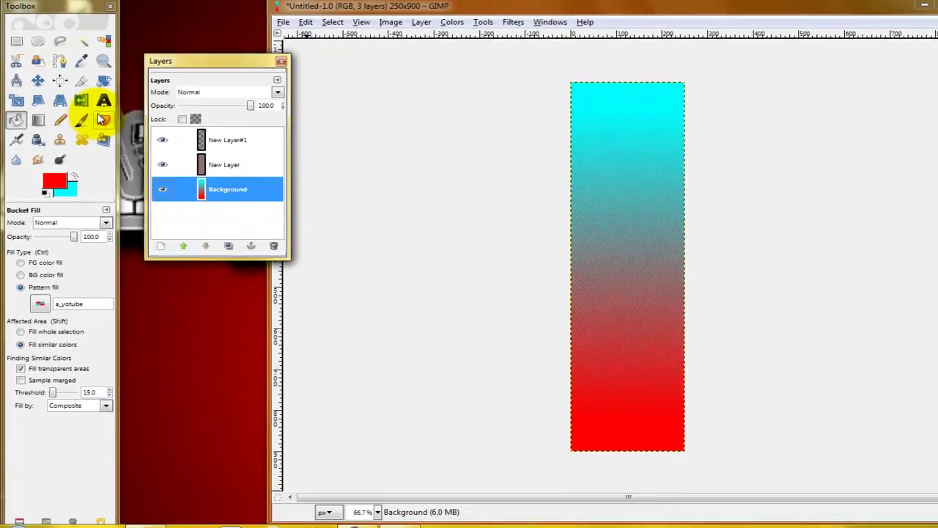
Step: Set the paintbrush to the stars_brush_by_ha shooting-star brush at scale 1.09
{"action": "left_click", "coordinate": [144, 153]}
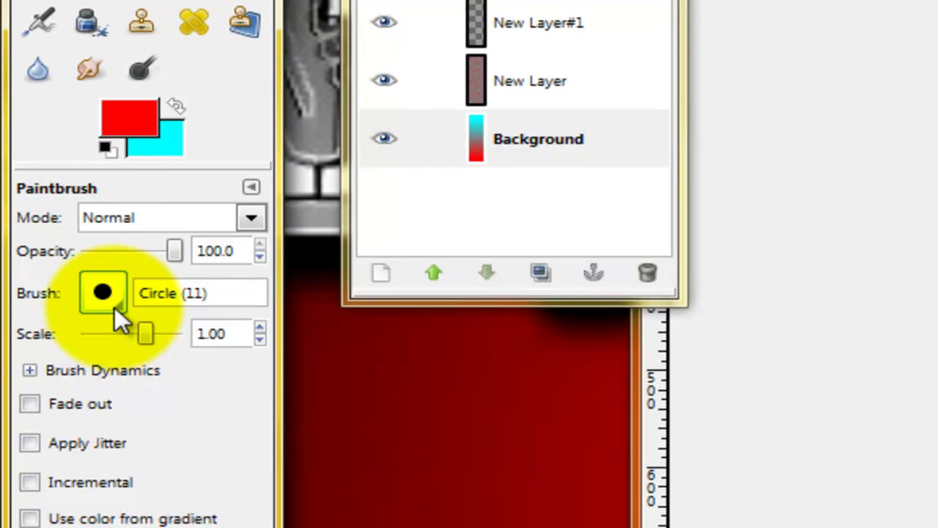
{"action": "left_click", "coordinate": [115, 305]}
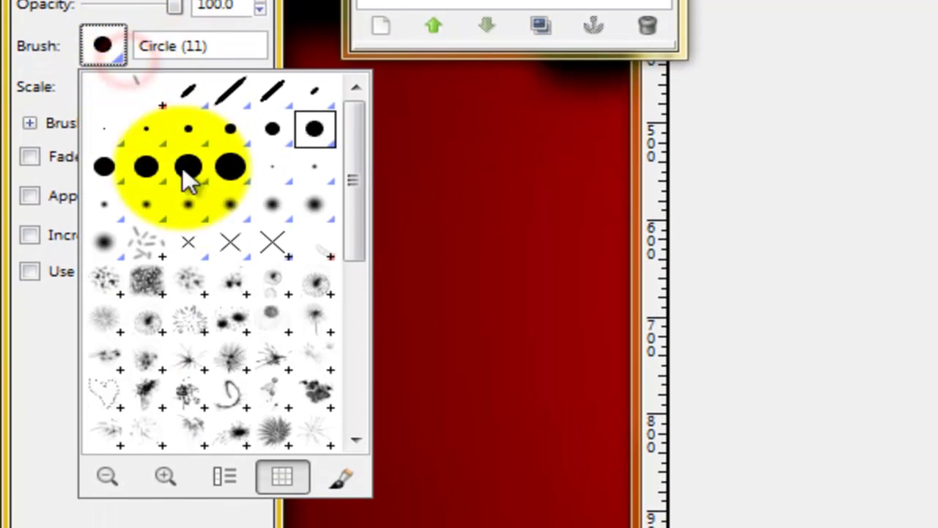
{"action": "mouse_move", "coordinate": [350, 209]}
{"action": "left_mouse_down"}
{"action": "mouse_move", "coordinate": [348, 276]}
{"action": "mouse_move", "coordinate": [318, 382]}
{"action": "left_mouse_up"}
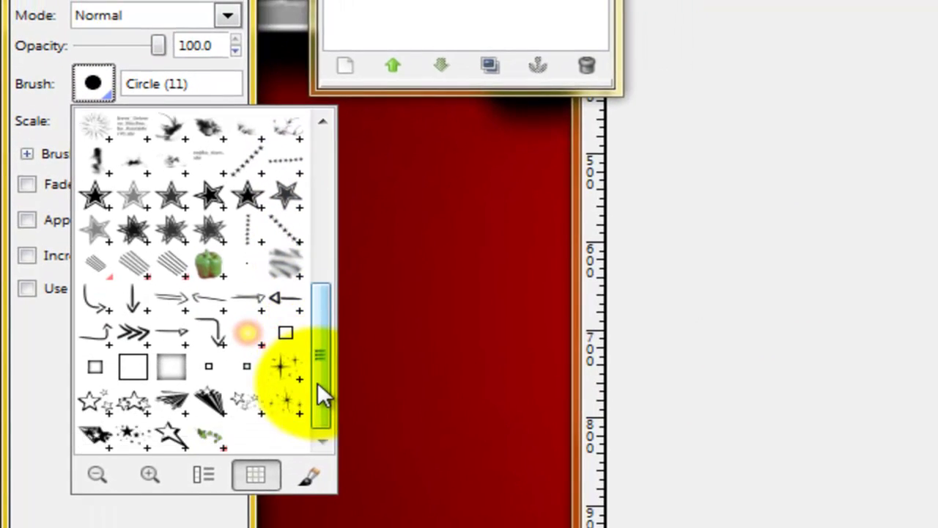
{"action": "left_click", "coordinate": [212, 230]}
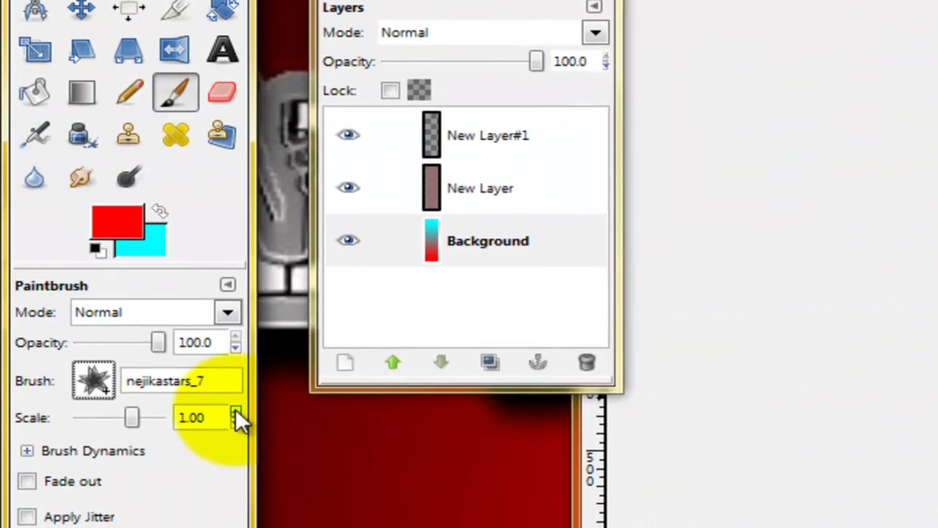
{"action": "left_click", "coordinate": [87, 423]}
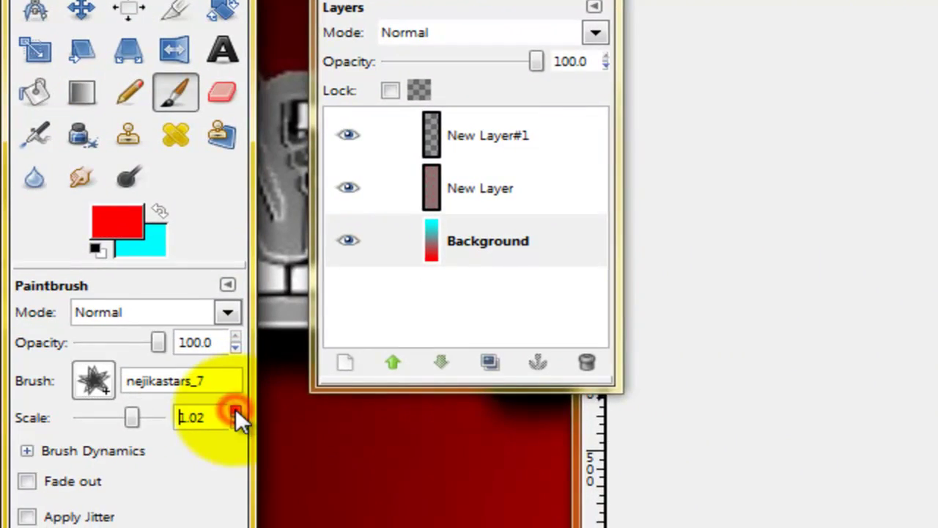
{"action": "left_click", "coordinate": [87, 422]}
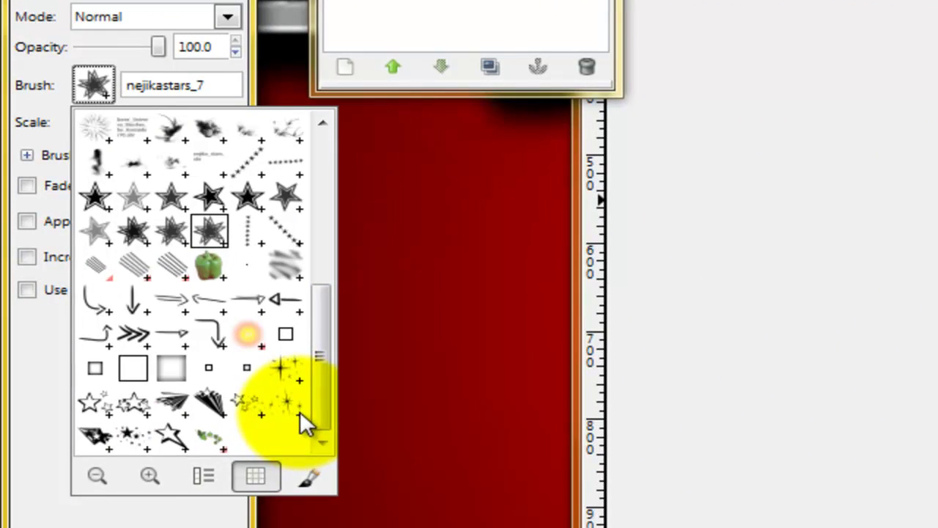
{"action": "left_click", "coordinate": [82, 437]}
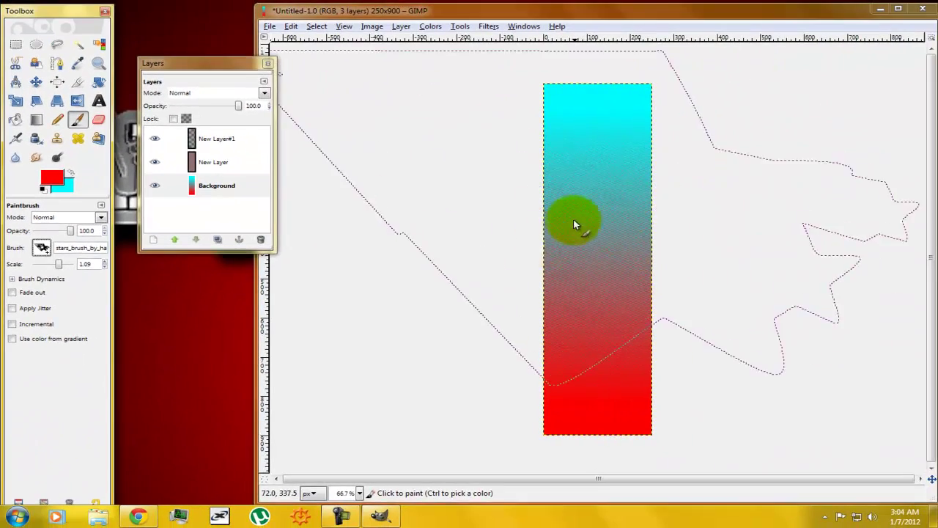
Step: At brush scale 0.18, stamp a red star at the top and a cyan star at the bottom
{"action": "left_click_drag", "start_coordinate": [64, 266], "coordinate": [57, 266]}
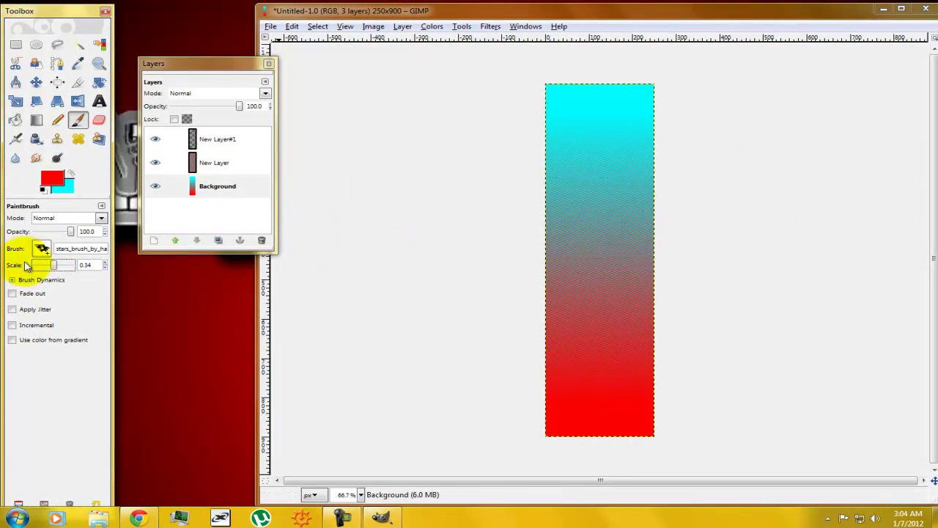
{"action": "left_click", "coordinate": [605, 154]}
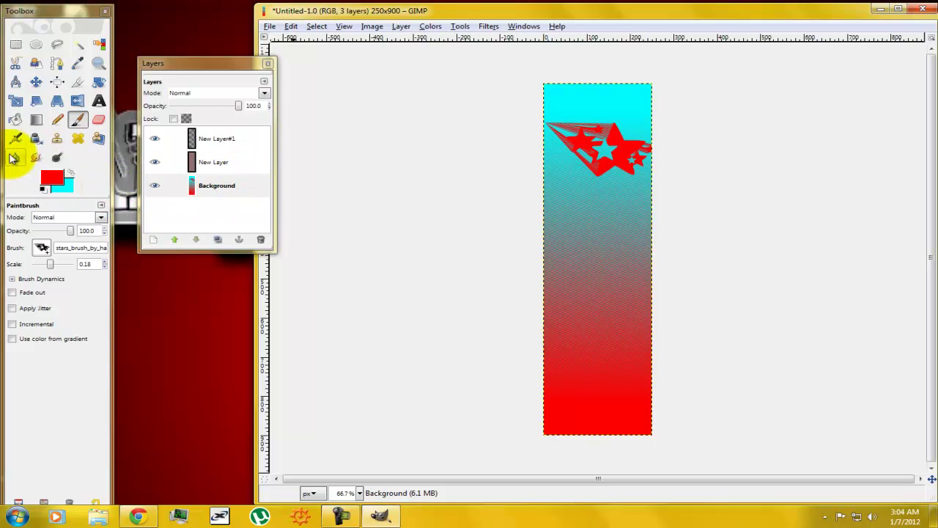
{"action": "left_click", "coordinate": [62, 185]}
{"action": "left_click", "coordinate": [70, 173]}
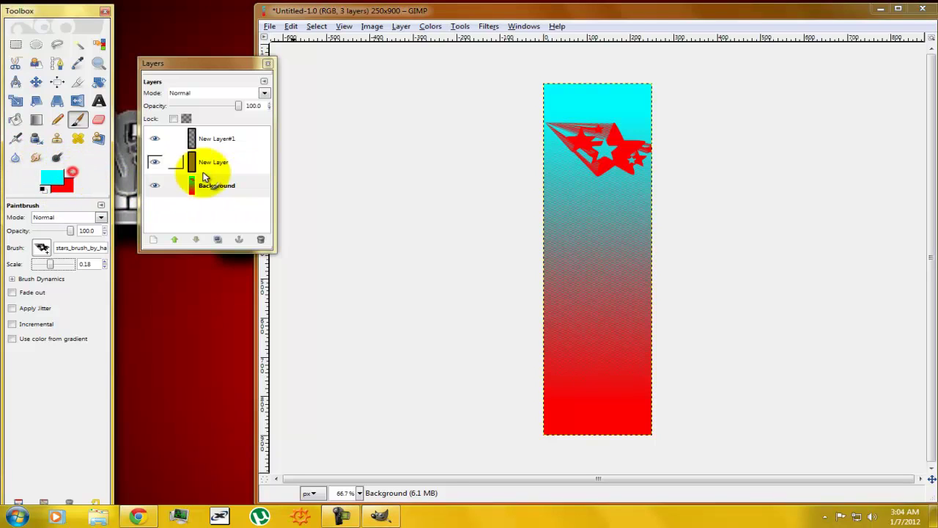
{"action": "left_click", "coordinate": [598, 408]}
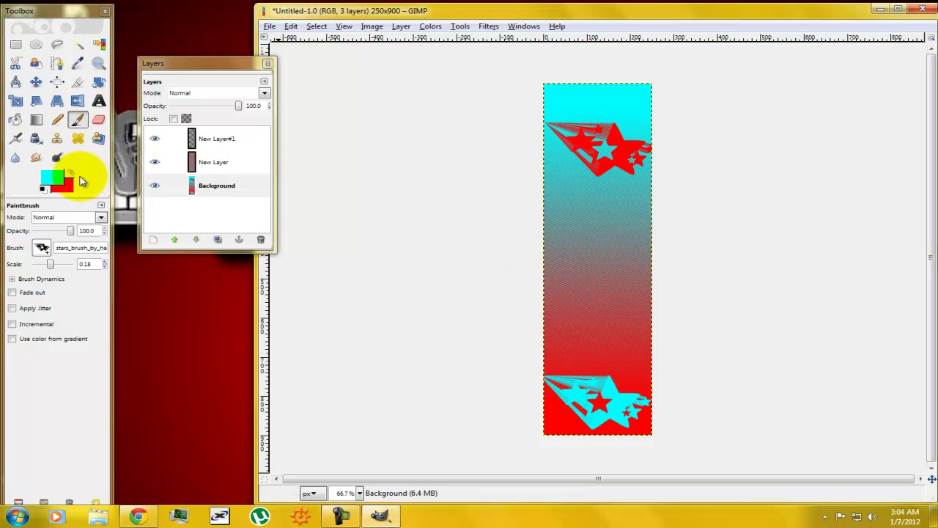
{"action": "left_click", "coordinate": [71, 173]}
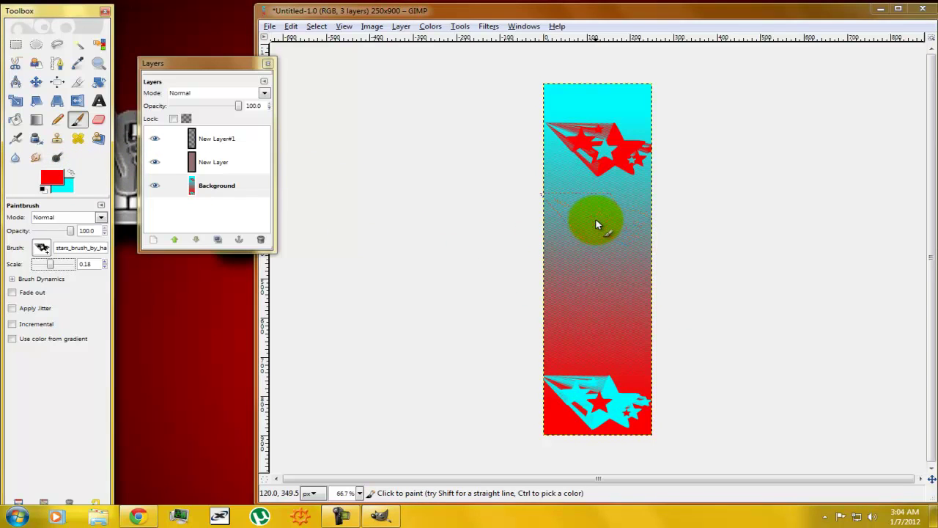
Step: Undo both stamps and restamp the red top star and the cyan bottom star
{"action": "key", "text": "ctrl+z"}
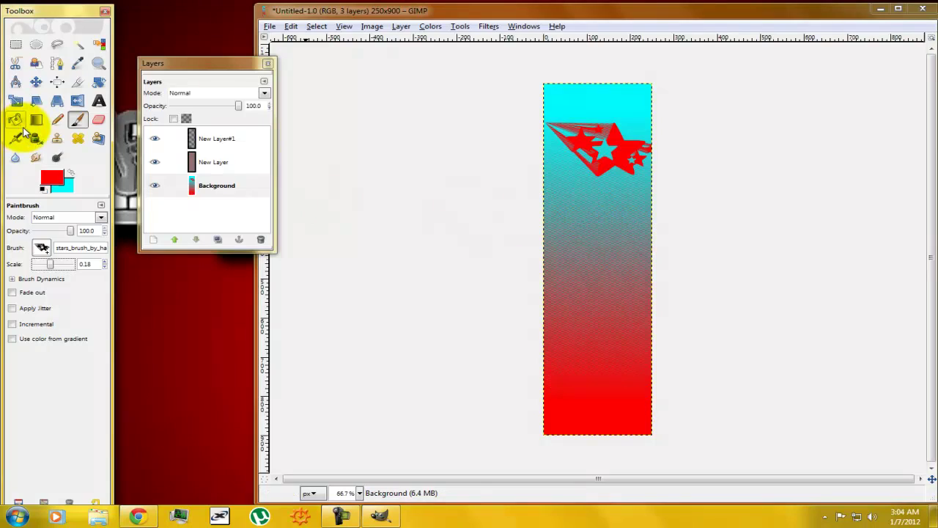
{"action": "key", "text": "ctrl+z"}
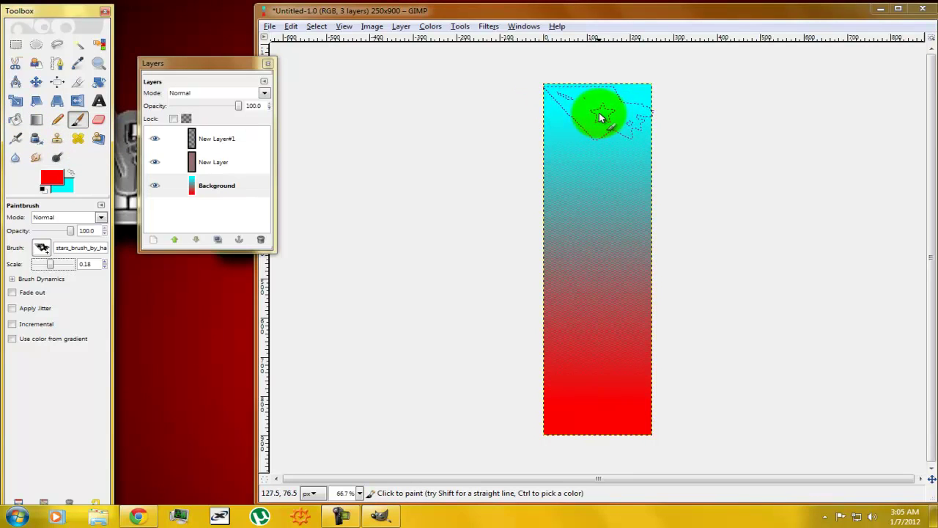
{"action": "left_click", "coordinate": [599, 114]}
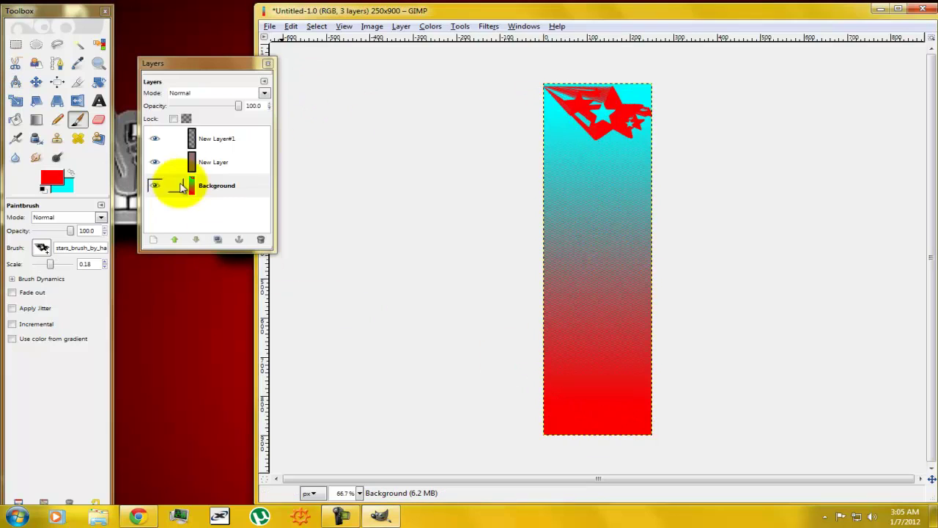
{"action": "left_click", "coordinate": [71, 174]}
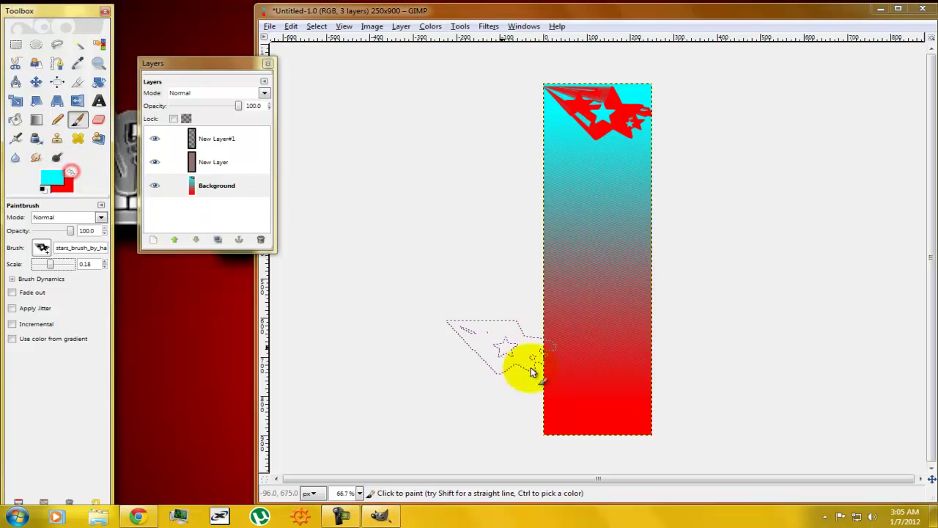
{"action": "left_click", "coordinate": [599, 413]}
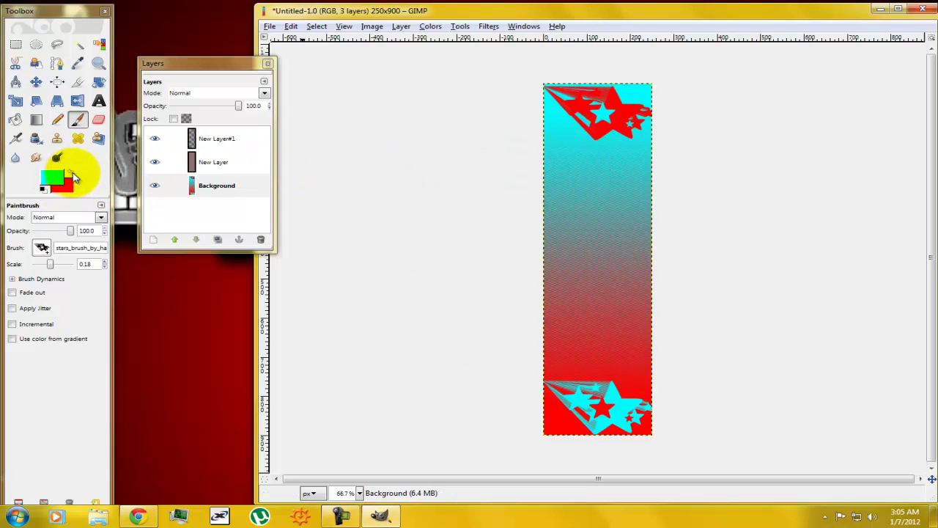
{"action": "left_click", "coordinate": [71, 174]}
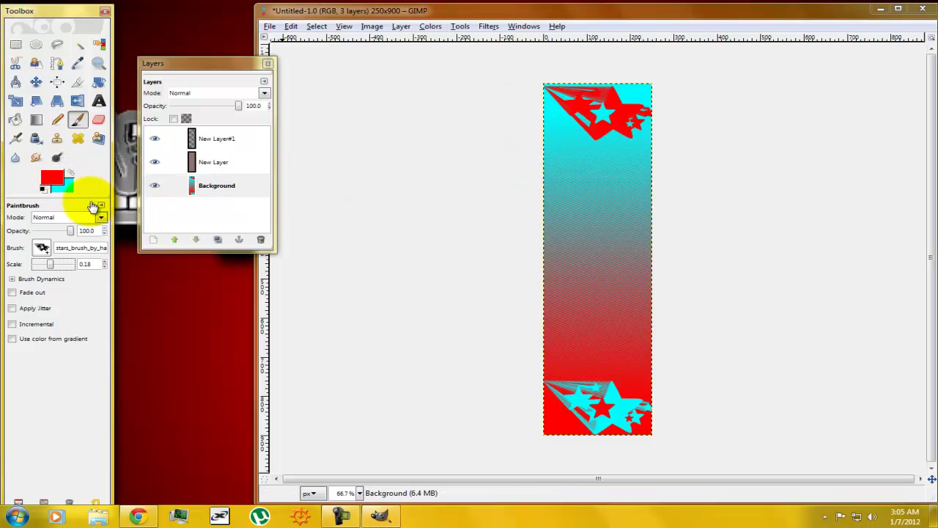
Step: Pick yellow from the colour history and stamp two yellow stars inside the red and cyan ones
{"action": "left_click", "coordinate": [51, 178]}
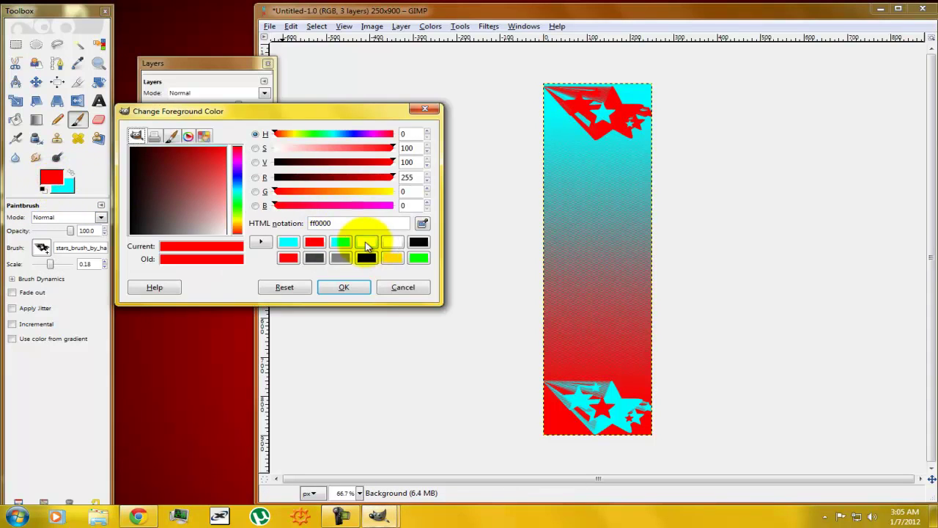
{"action": "left_click", "coordinate": [367, 244]}
{"action": "left_click", "coordinate": [344, 286]}
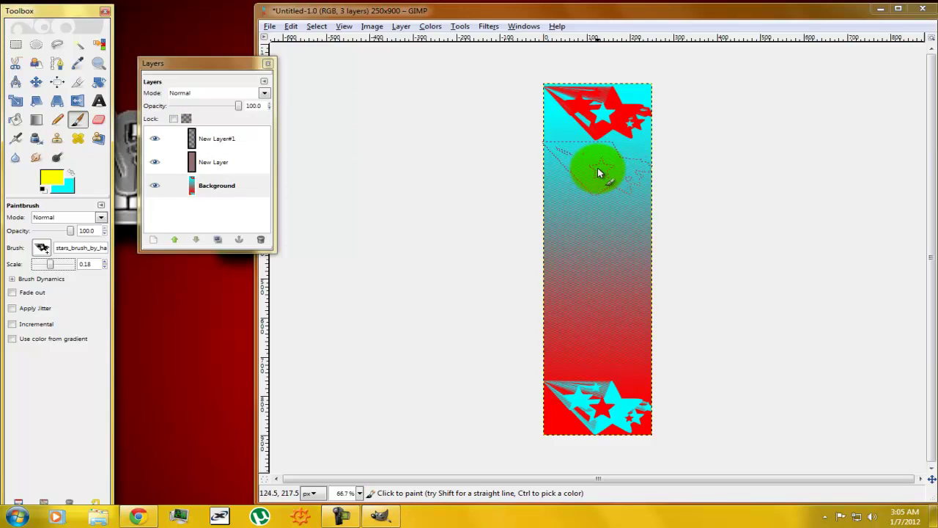
{"action": "left_click", "coordinate": [598, 170]}
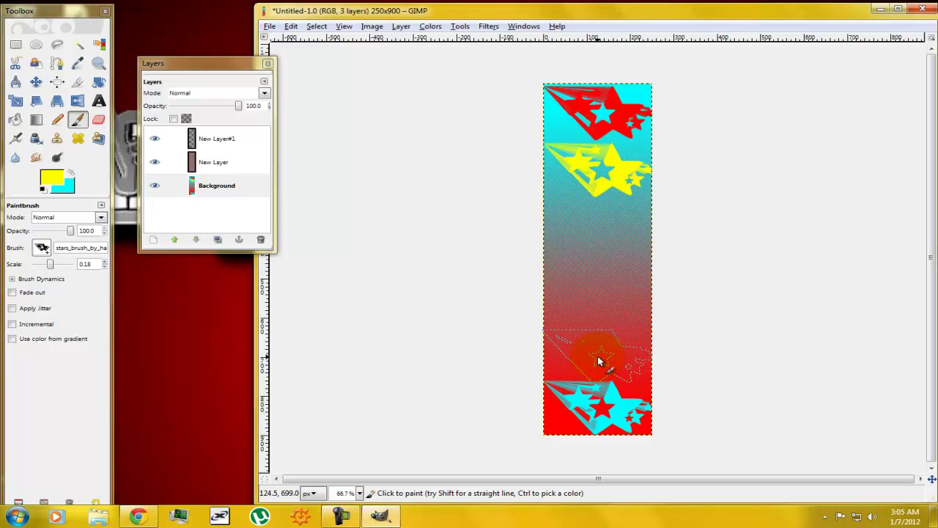
{"action": "left_click", "coordinate": [598, 357]}
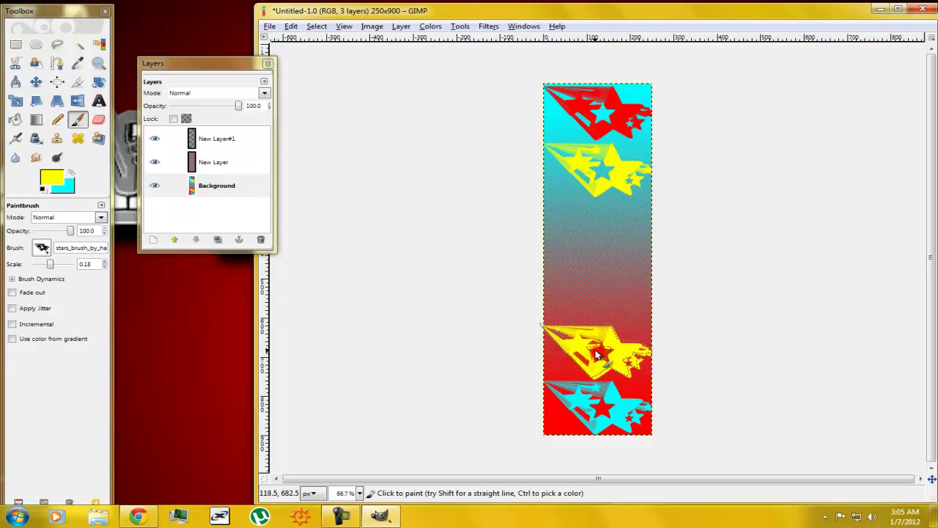
Step: Stamp a red star in the banner's middle and a cyan star below it
{"action": "left_click", "coordinate": [49, 178]}
{"action": "left_click", "coordinate": [340, 243]}
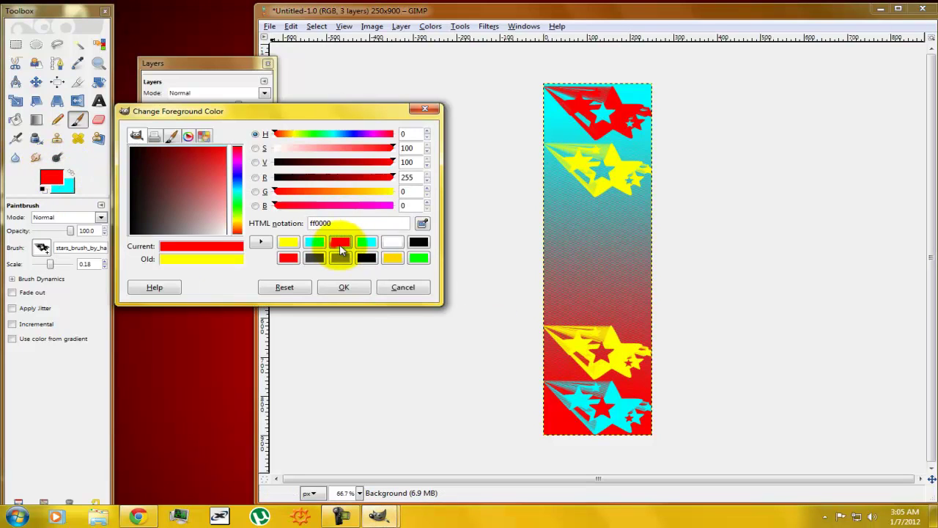
{"action": "left_click", "coordinate": [344, 287]}
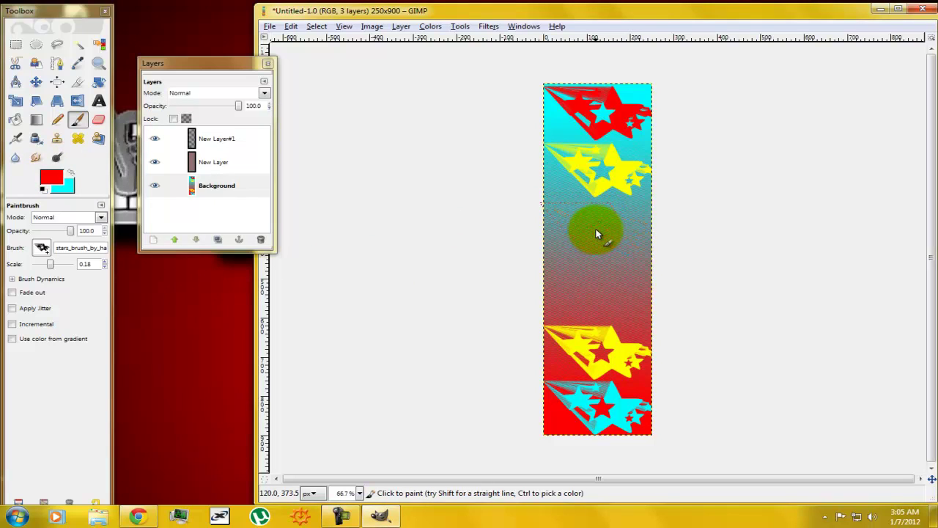
{"action": "left_click", "coordinate": [598, 233]}
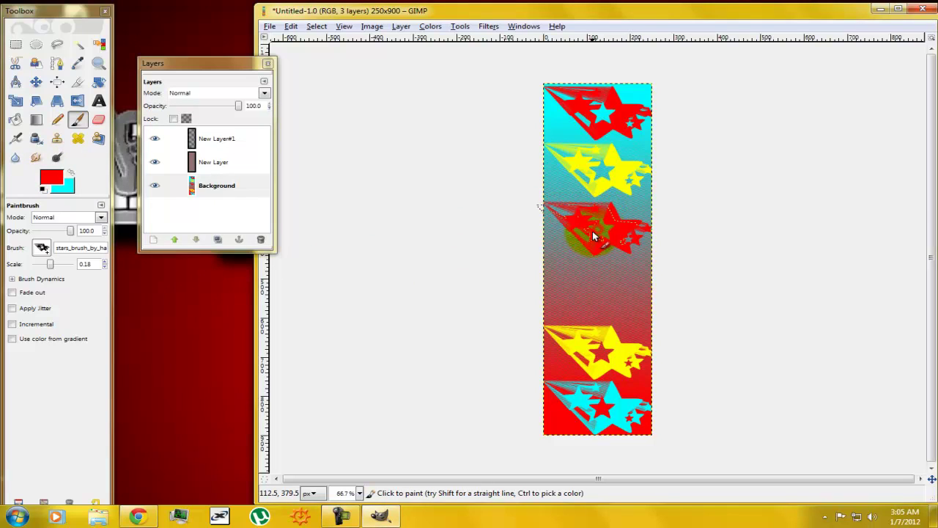
{"action": "left_click", "coordinate": [76, 176]}
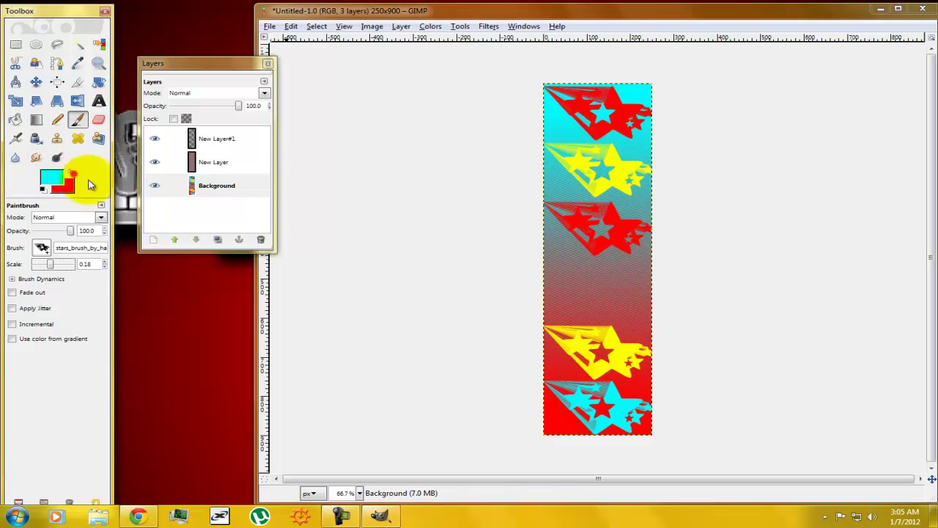
{"action": "left_click", "coordinate": [599, 291]}
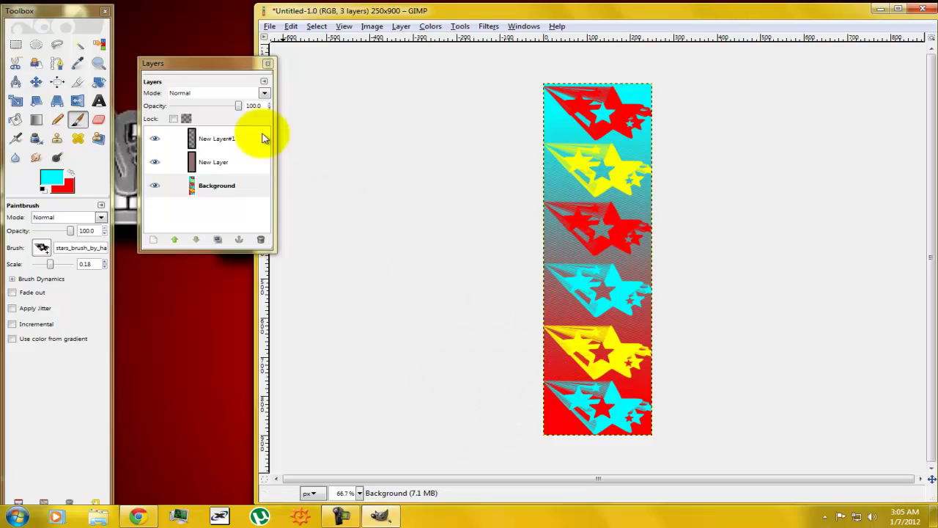
Step: Open New Layer#1's properties and close them without renaming
{"action": "left_click_drag", "start_coordinate": [265, 138], "coordinate": [208, 155]}
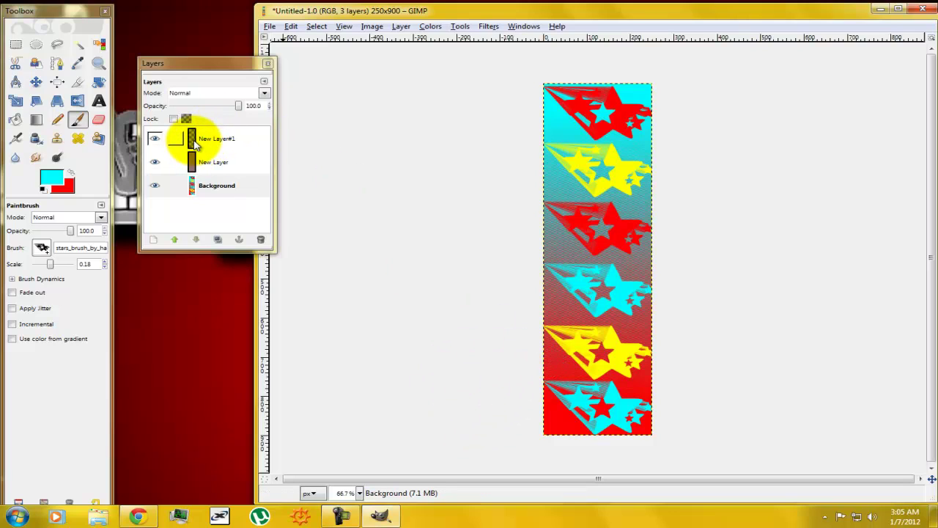
{"action": "double_click", "coordinate": [195, 144]}
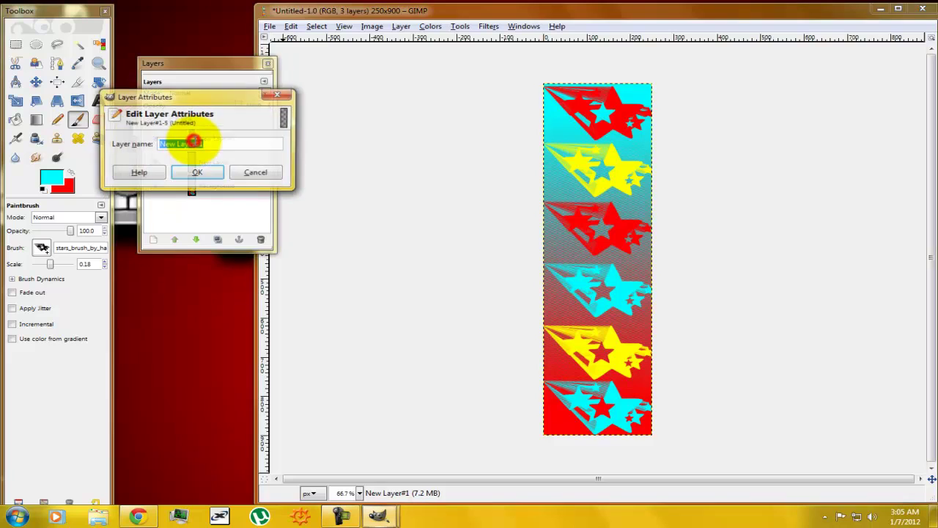
{"action": "left_click", "coordinate": [238, 178]}
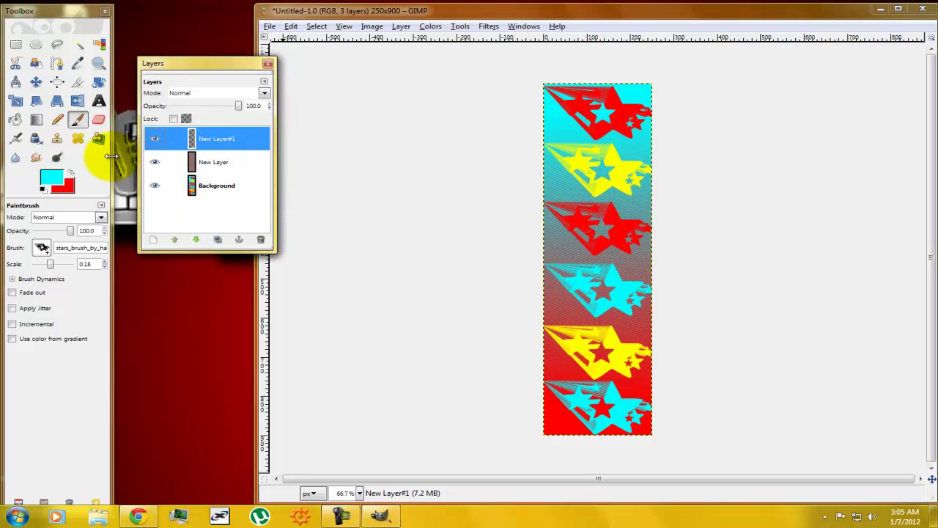
Step: Start a text box at the banner's top and type A, N, G, E, L one per line
{"action": "left_click", "coordinate": [99, 102]}
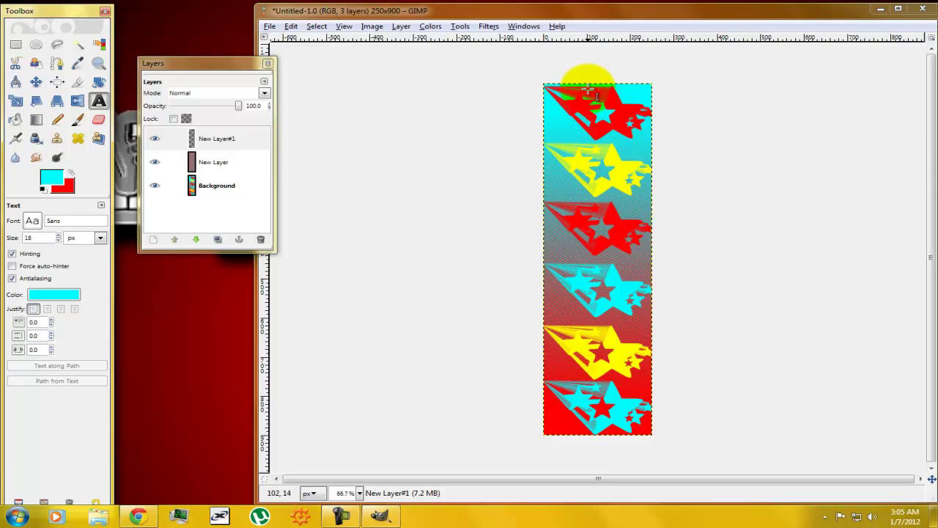
{"action": "left_click", "coordinate": [587, 88]}
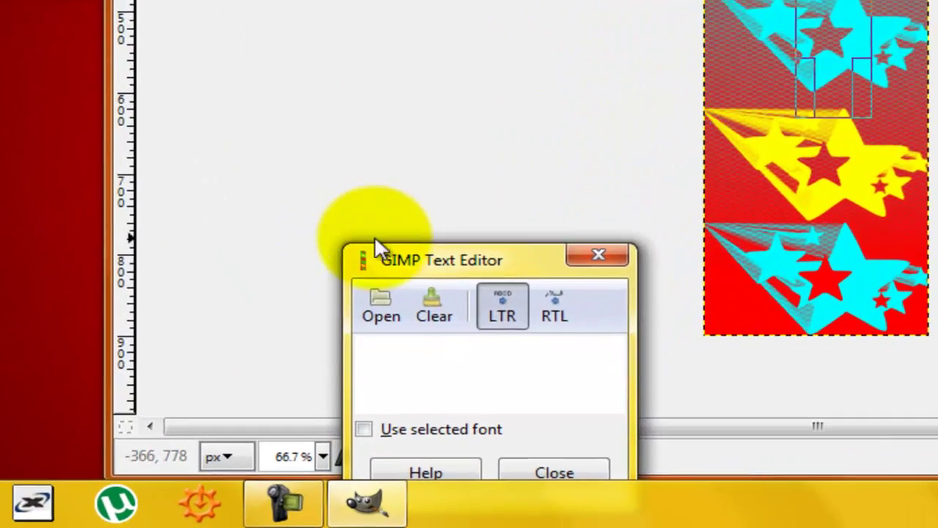
{"action": "type", "text": "A"}
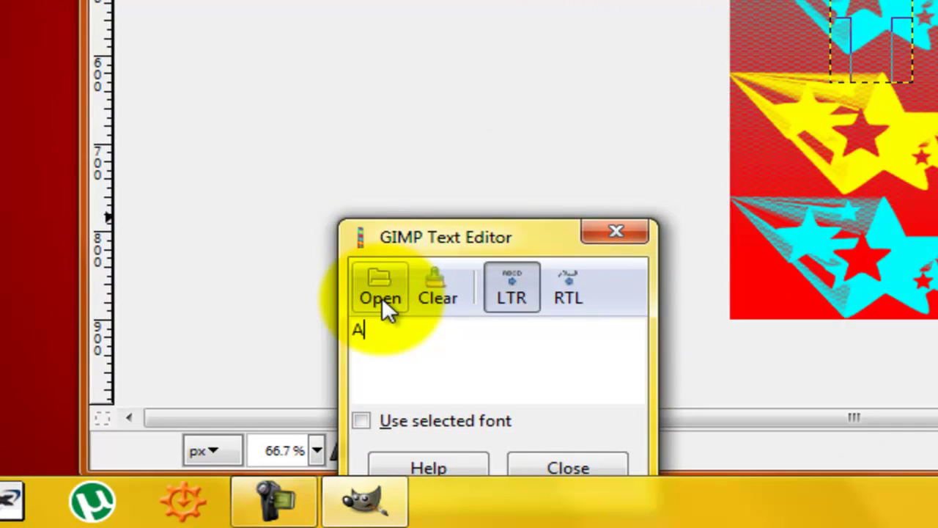
{"action": "key", "text": "Return"}
{"action": "type", "text": "N"}
{"action": "key", "text": "Return"}
{"action": "type", "text": "G"}
{"action": "type", "text": "EL"}
{"action": "key", "text": "BackSpace"}
{"action": "key", "text": "BackSpace"}
{"action": "key", "text": "Return"}
{"action": "type", "text": "E"}
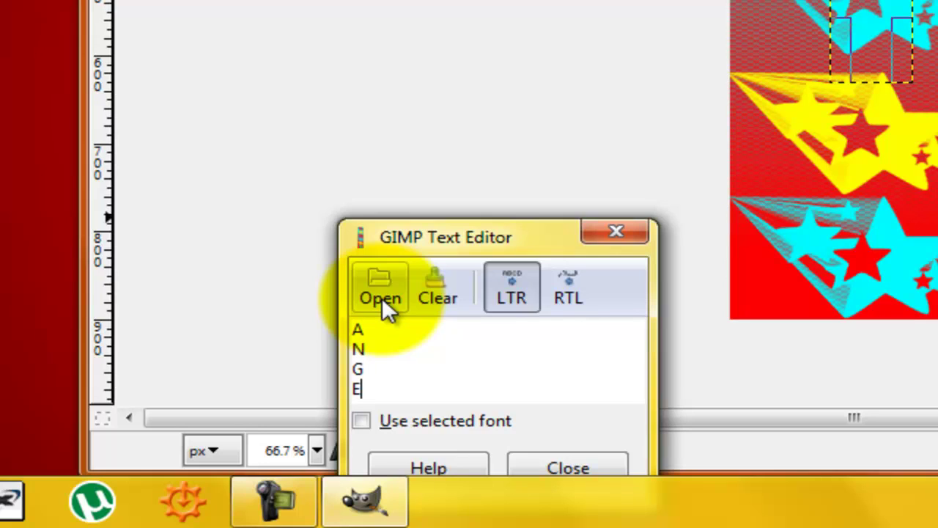
{"action": "key", "text": "Return"}
{"action": "type", "text": "L"}
{"action": "key", "text": "Return"}
Step: Fix the mistyped letters and enter the text as 'Angel of PC'
{"action": "key", "text": "Return"}
{"action": "type", "text": "O"}
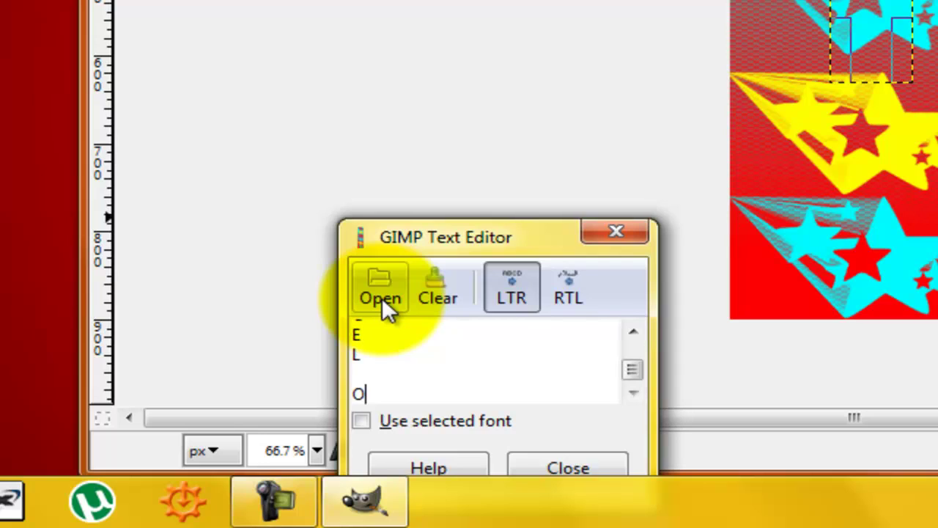
{"action": "type", "text": "D"}
{"action": "key", "text": "BackSpace"}
{"action": "type", "text": "F"}
{"action": "key", "text": "BackSpace"}
{"action": "key", "text": "Return"}
{"action": "type", "text": "F"}
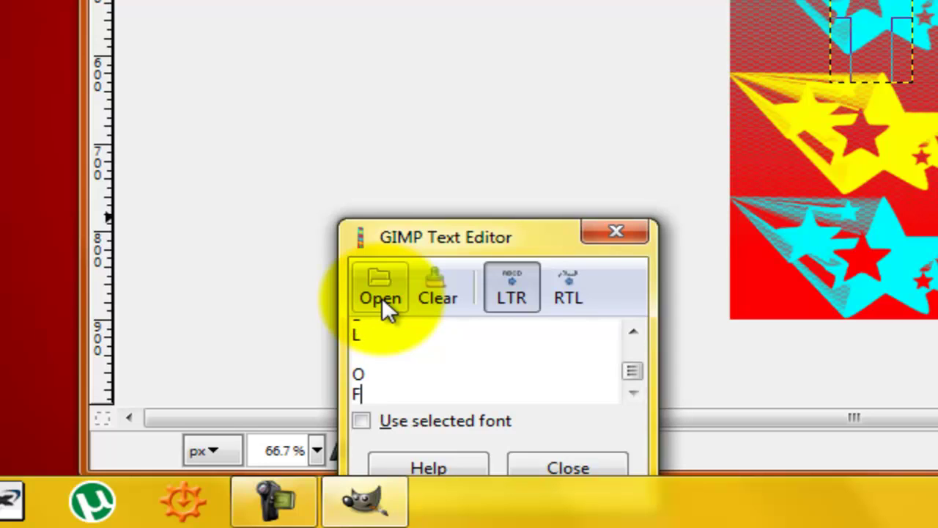
{"action": "key", "text": "Return"}
{"action": "type", "text": "PC"}
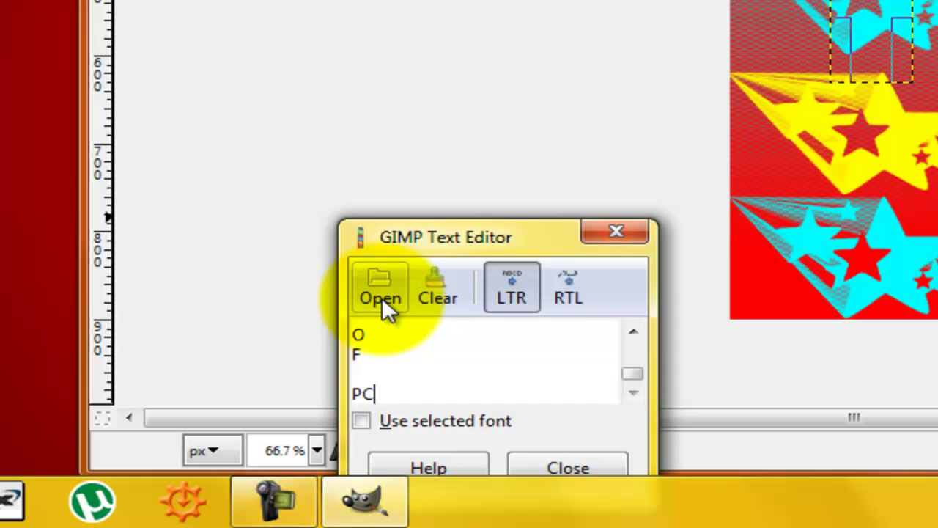
{"action": "key", "text": "BackSpace"}
{"action": "key", "text": "BackSpace"}
{"action": "key", "text": "BackSpace"}
{"action": "key", "text": "BackSpace"}
{"action": "key", "text": "BackSpace"}
{"action": "key", "text": "BackSpace"}
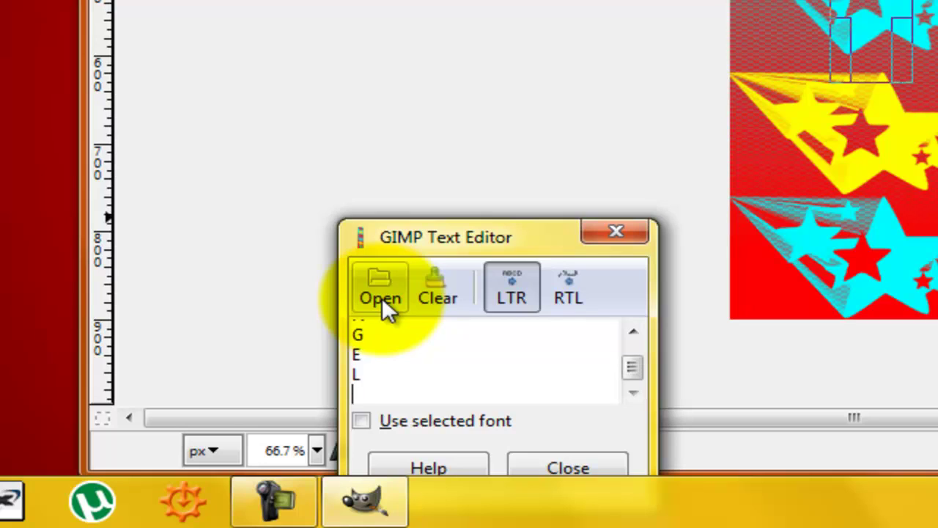
{"action": "key", "text": "BackSpace"}
{"action": "key", "text": "BackSpace"}
{"action": "key", "text": "BackSpace"}
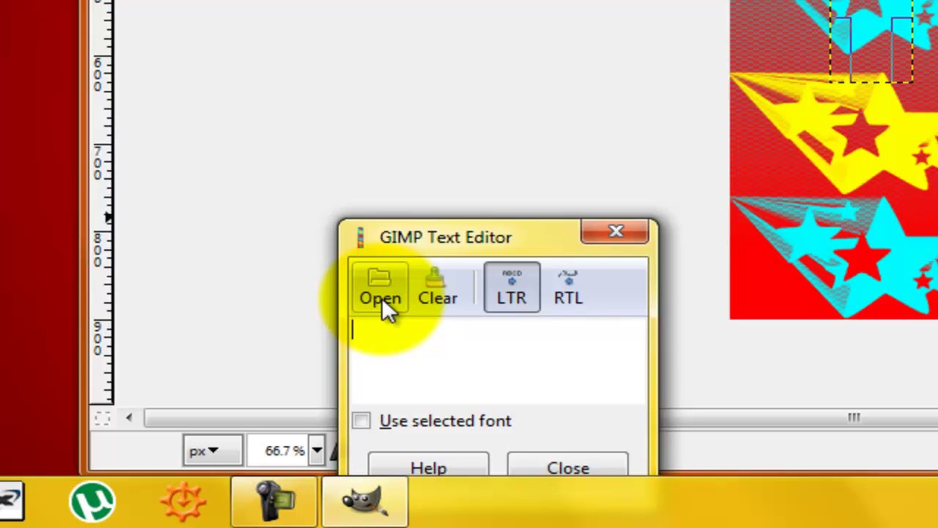
{"action": "type", "text": "Angel"}
{"action": "type", "text": " of PC"}
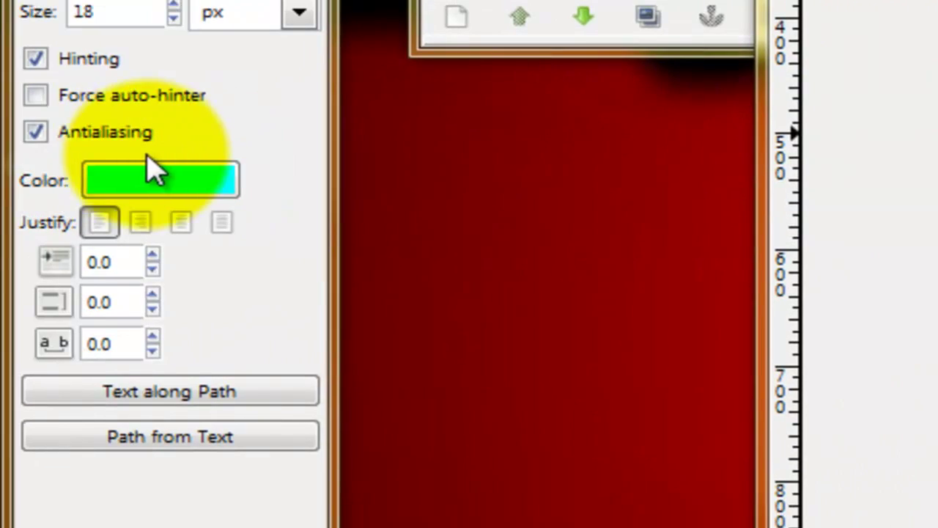
Step: Set the text colour to white (ffffff)
{"action": "left_click", "coordinate": [163, 169]}
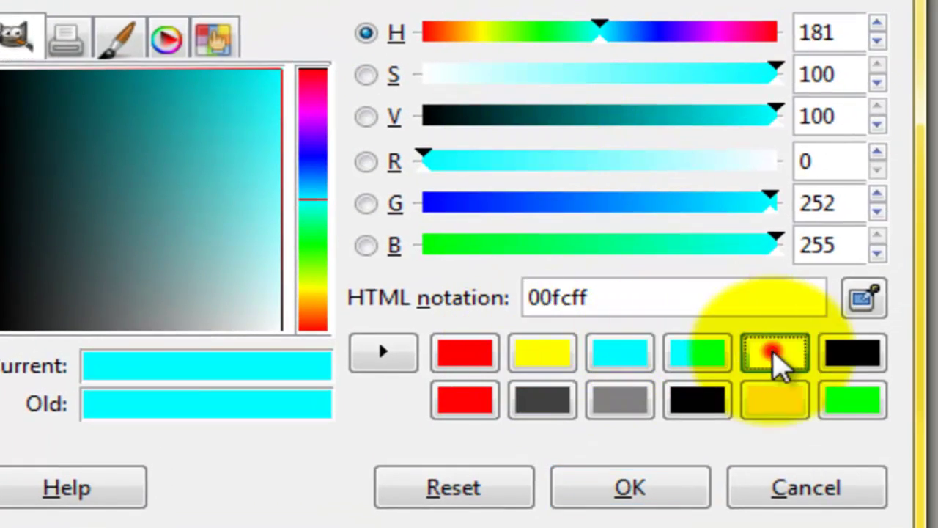
{"action": "left_click", "coordinate": [777, 357]}
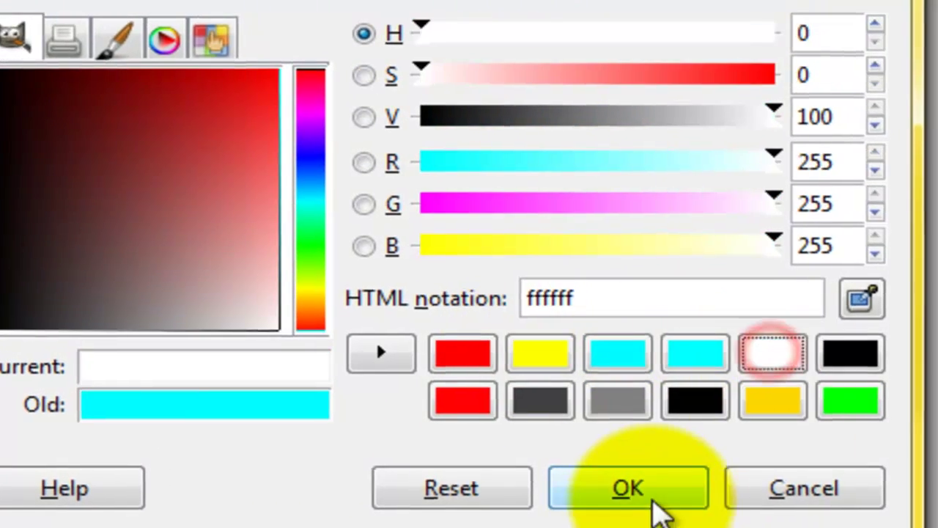
{"action": "left_click", "coordinate": [652, 498]}
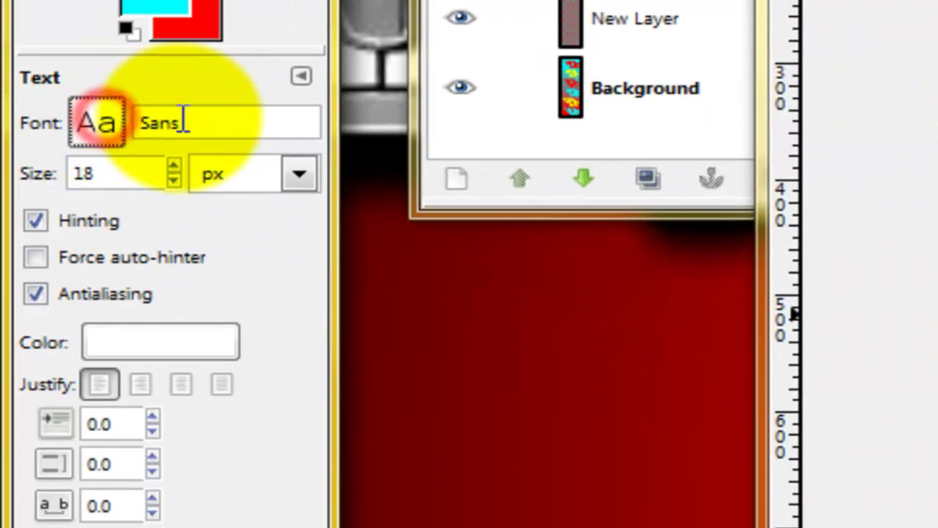
Step: Change the text font to BROKEN GHOST
{"action": "double_click", "coordinate": [185, 121]}
{"action": "type", "text": "b"}
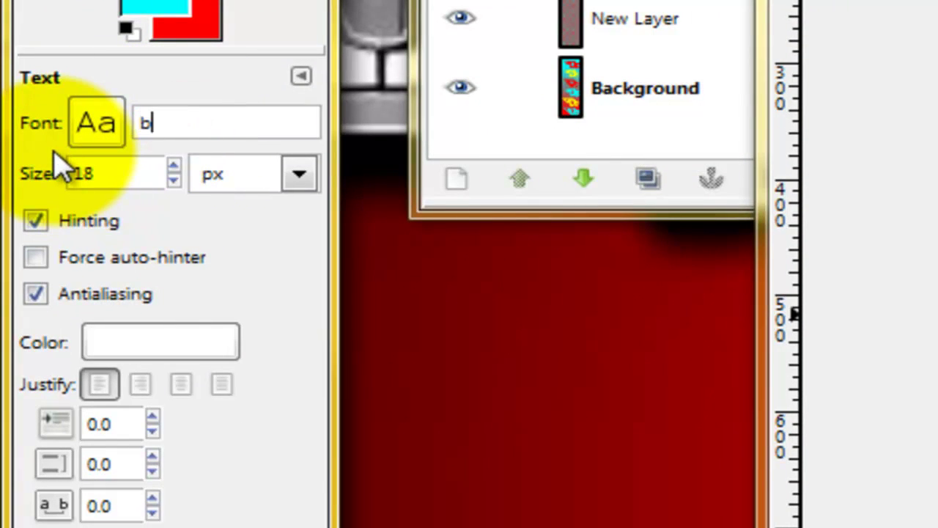
{"action": "type", "text": "RONM"}
{"action": "key", "text": "BackSpace"}
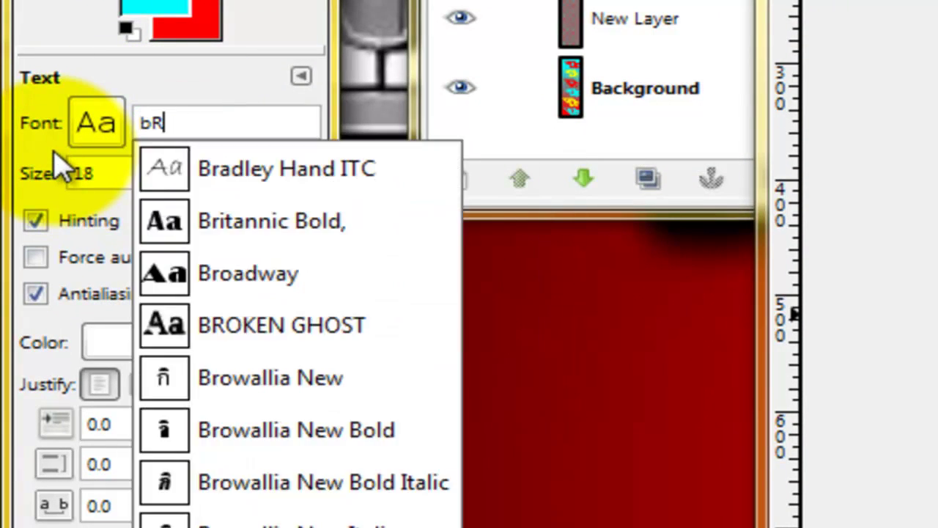
{"action": "key", "text": "BackSpace"}
{"action": "key", "text": "BackSpace"}
{"action": "type", "text": "BROKEN GHOST"}
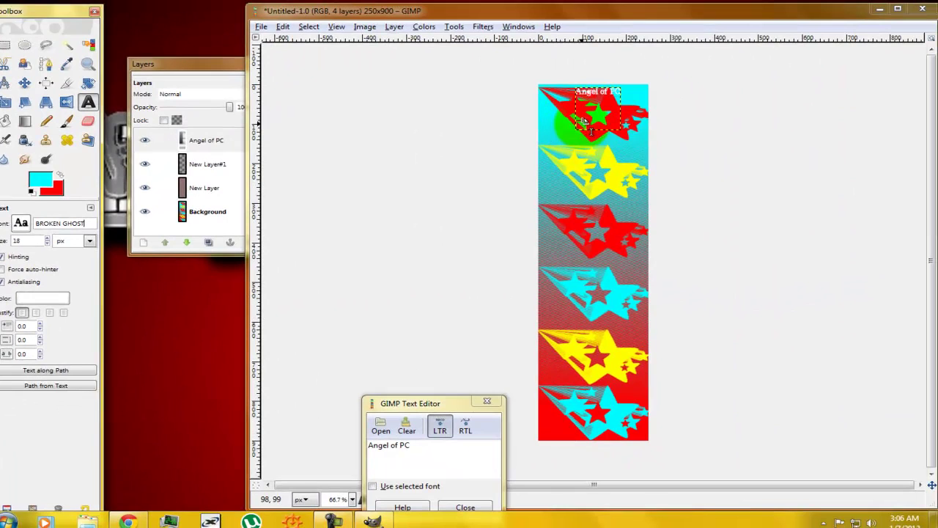
{"action": "left_click", "coordinate": [583, 123]}
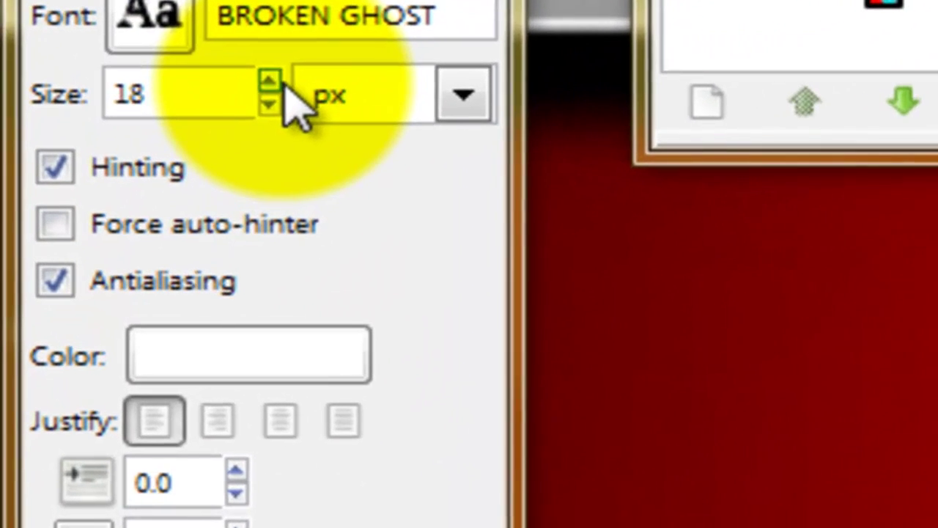
Step: Adjust the text size to about 60 px
{"action": "left_click", "coordinate": [283, 82]}
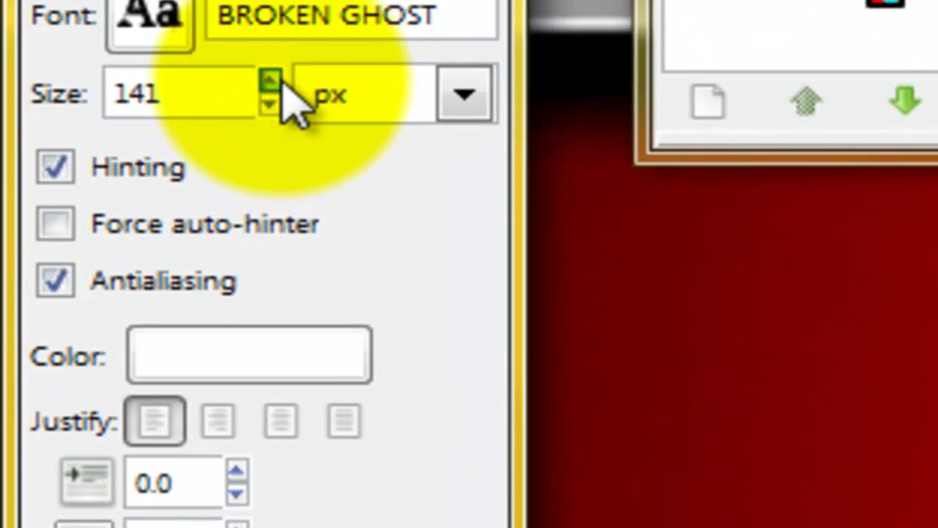
{"action": "left_click", "coordinate": [271, 105]}
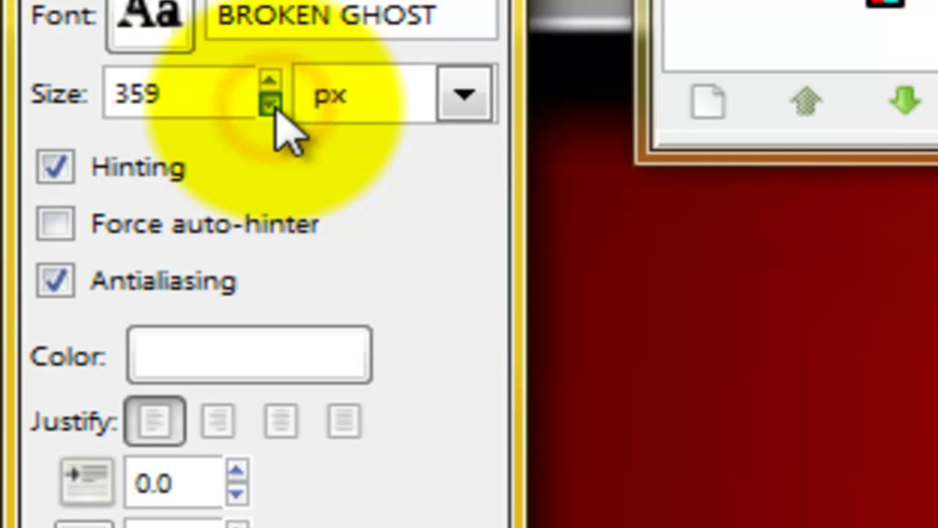
{"action": "left_click", "coordinate": [271, 107]}
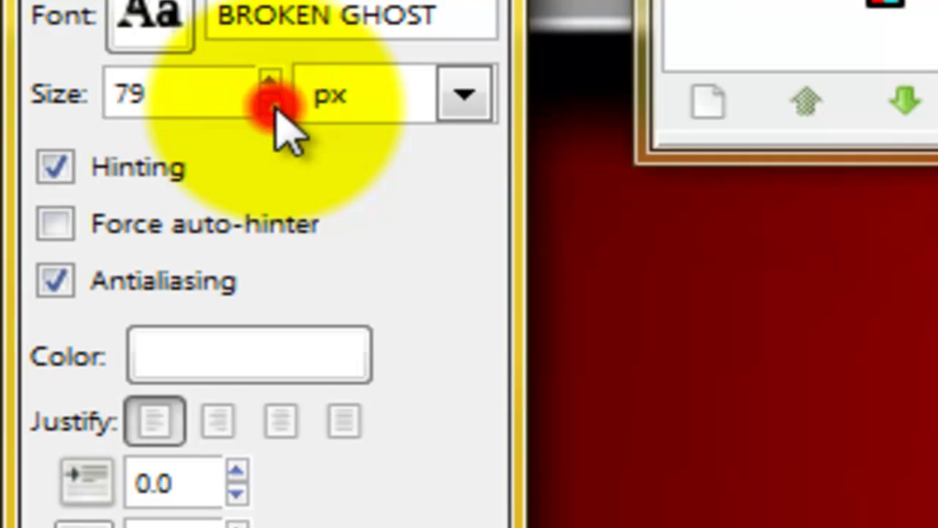
{"action": "left_click", "coordinate": [271, 107]}
{"action": "left_click", "coordinate": [271, 106]}
{"action": "left_click", "coordinate": [271, 106]}
{"action": "left_click", "coordinate": [271, 106]}
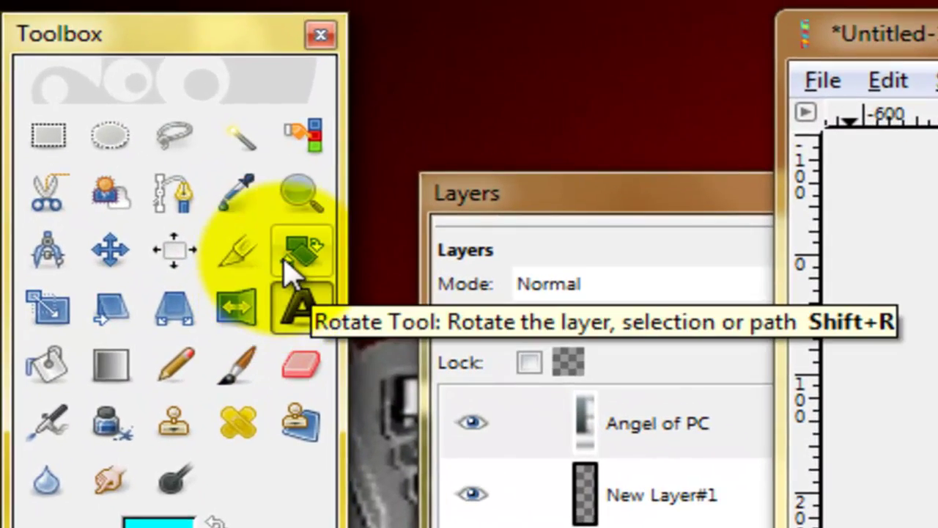
Step: Rotate the Angel of PC text layer by 90 degrees, discarding the extra rotation attempts
{"action": "left_click", "coordinate": [288, 268]}
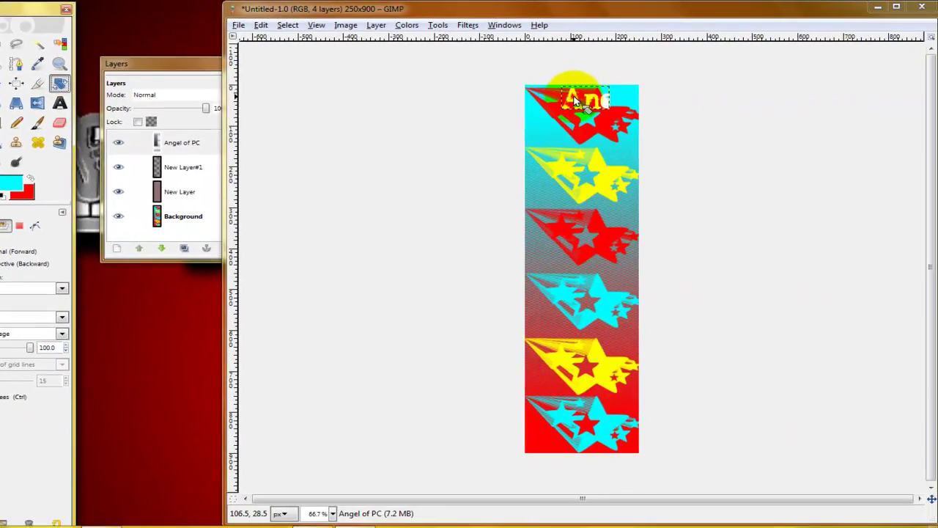
{"action": "left_click", "coordinate": [576, 100]}
{"action": "type", "text": "90"}
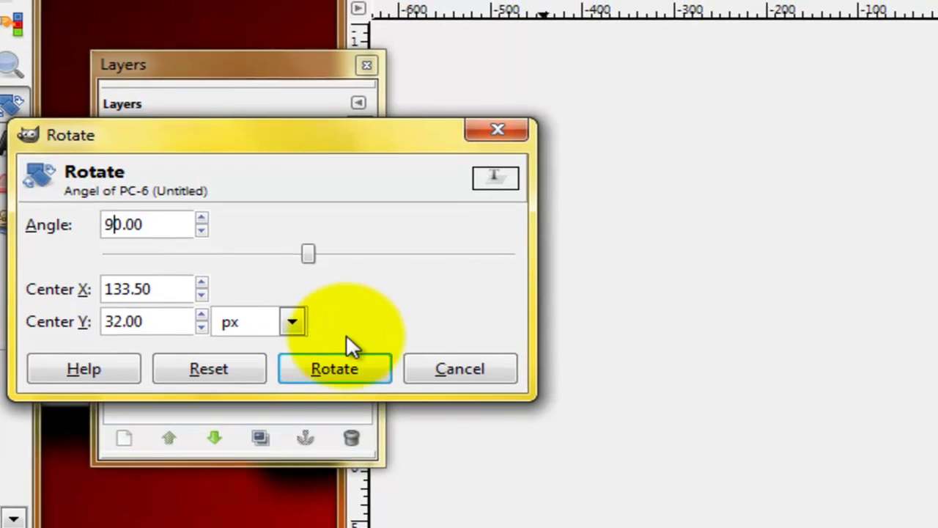
{"action": "left_click", "coordinate": [367, 366]}
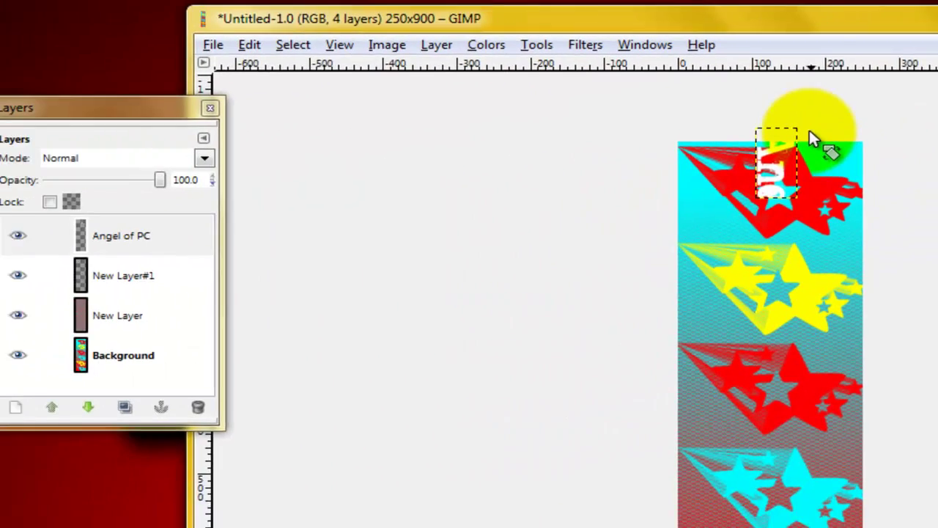
{"action": "left_click_drag", "start_coordinate": [810, 130], "coordinate": [835, 180]}
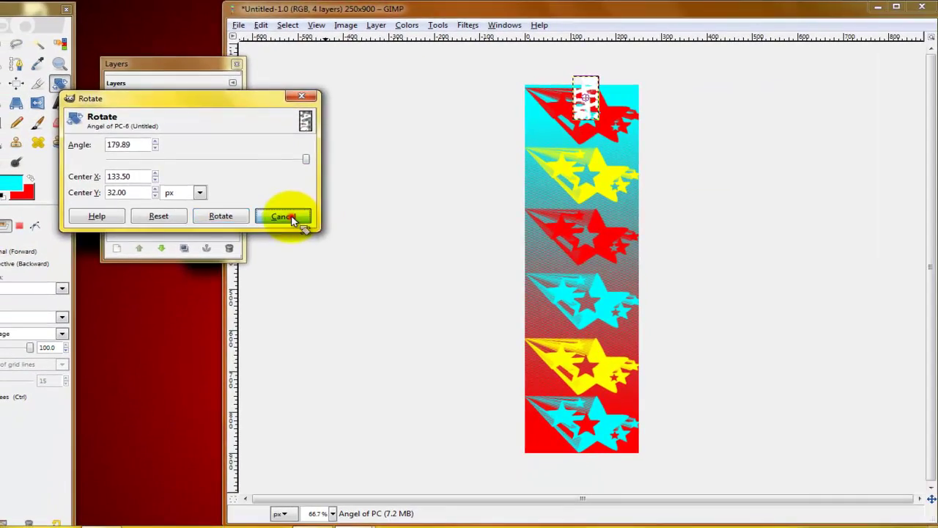
{"action": "left_click", "coordinate": [352, 341]}
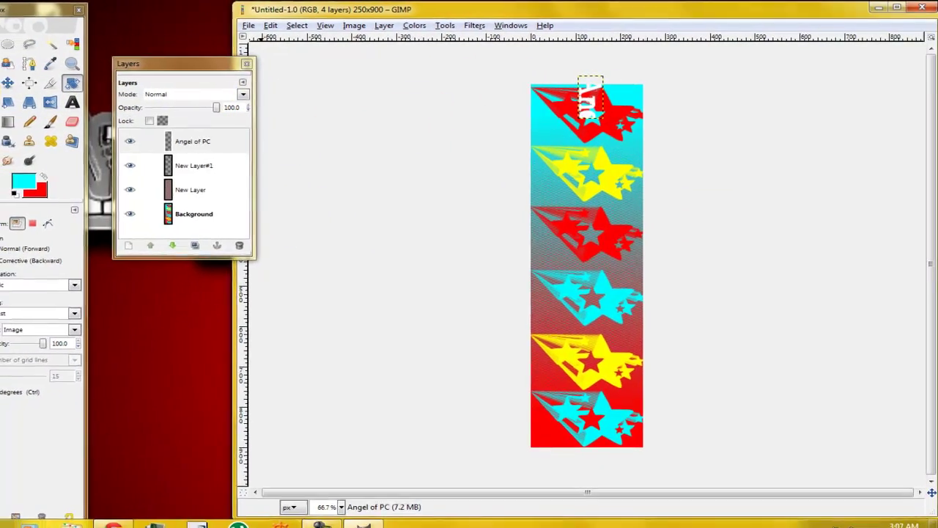
{"action": "left_click_drag", "start_coordinate": [601, 99], "coordinate": [346, 148]}
{"action": "left_click", "coordinate": [313, 210]}
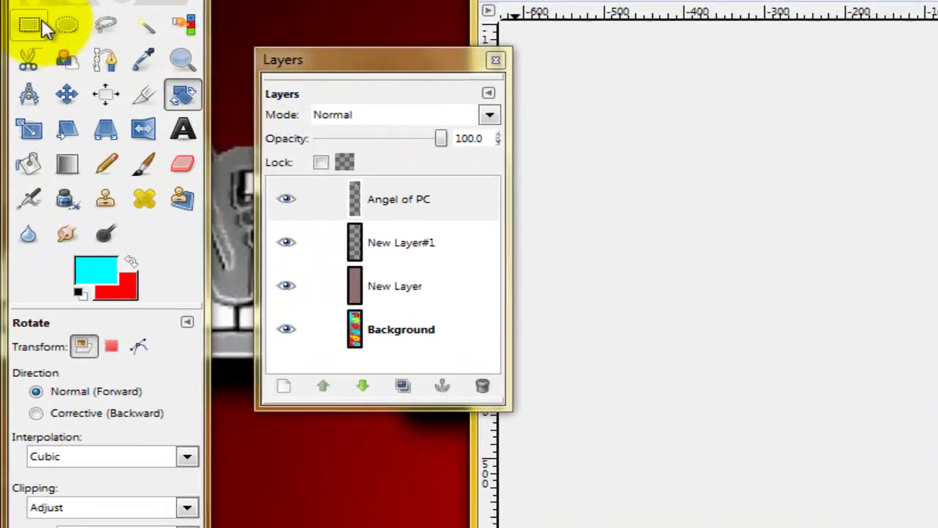
{"action": "left_click", "coordinate": [16, 44]}
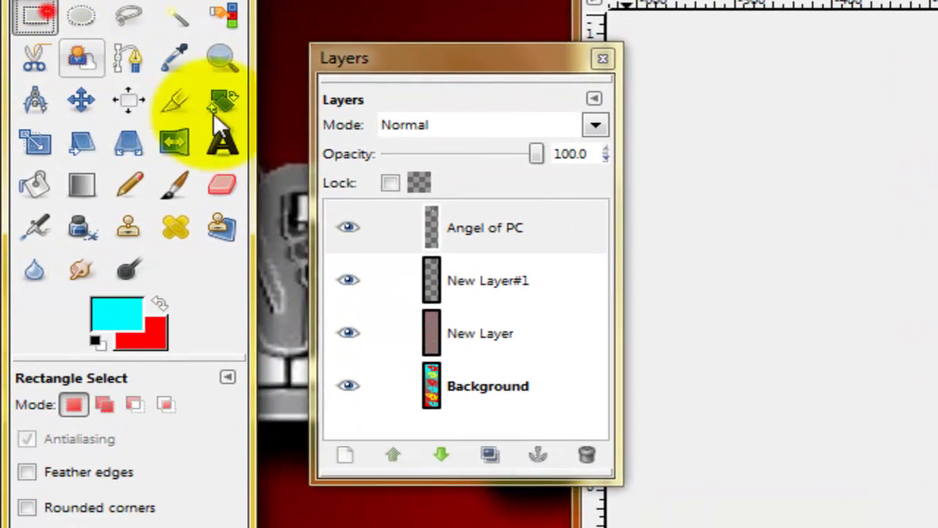
Step: Reopen the modified Angel of PC text layer for editing and move it left and lower
{"action": "double_click", "coordinate": [514, 227]}
{"action": "left_click", "coordinate": [469, 233]}
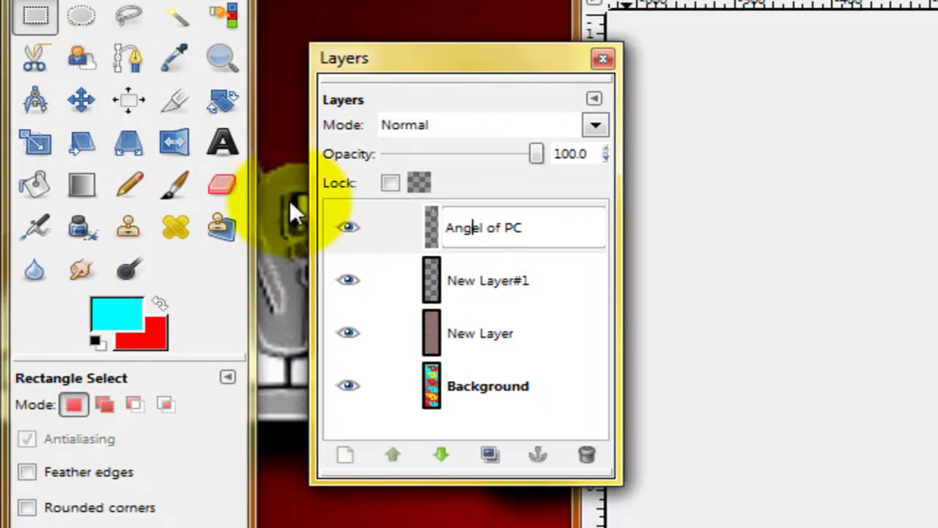
{"action": "left_click", "coordinate": [224, 143]}
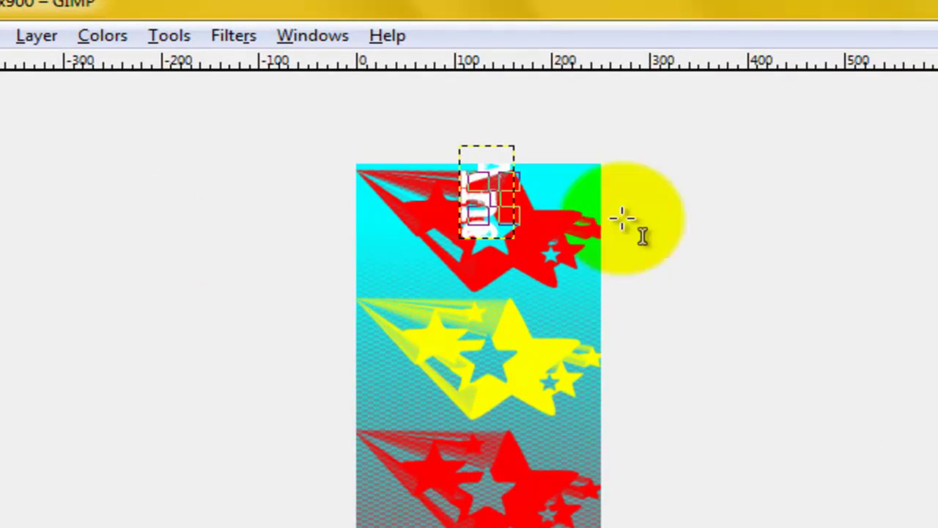
{"action": "left_click", "coordinate": [470, 158]}
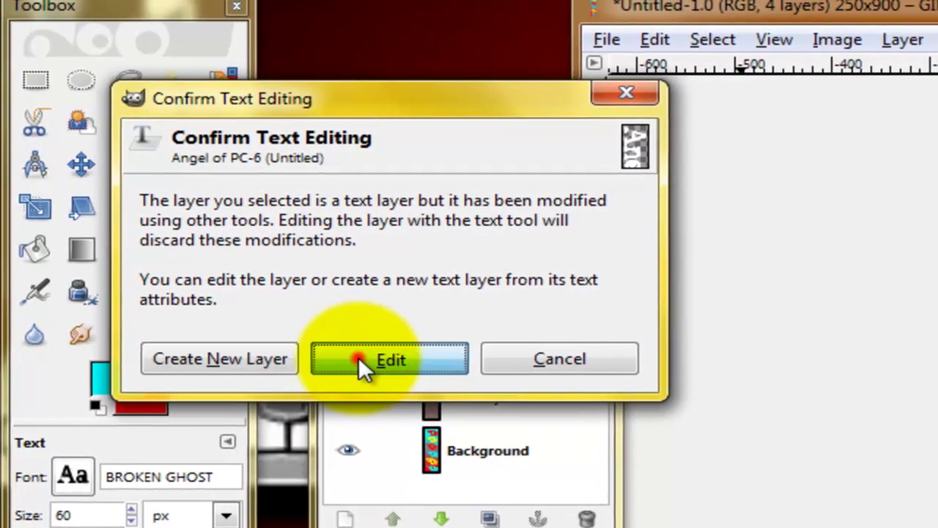
{"action": "left_click", "coordinate": [361, 357]}
{"action": "mouse_move", "coordinate": [522, 193]}
{"action": "left_mouse_down"}
{"action": "mouse_move", "coordinate": [466, 204]}
{"action": "mouse_move", "coordinate": [388, 260]}
{"action": "mouse_move", "coordinate": [453, 287]}
{"action": "left_mouse_up"}
{"action": "type", "text": "E"}
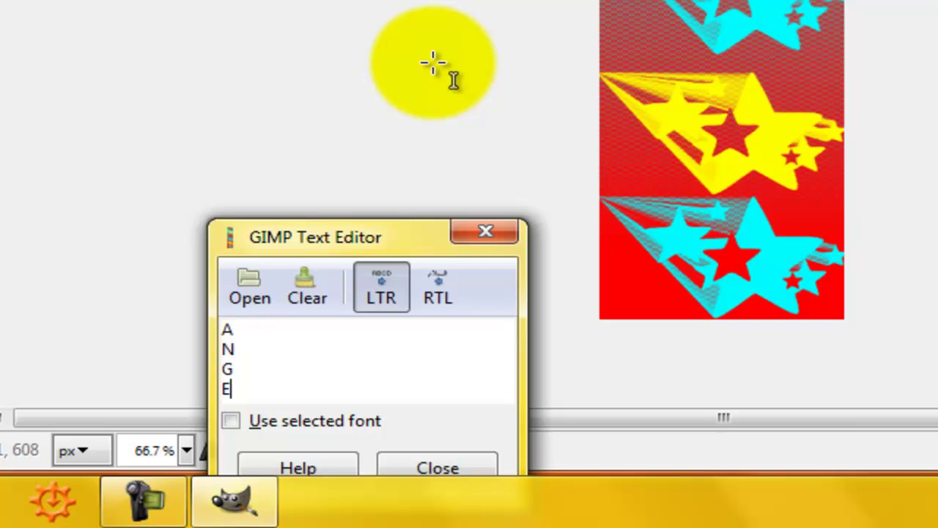
Step: Add a line break after E and narrow the text box along the banner's right edge
{"action": "key", "text": "Return"}
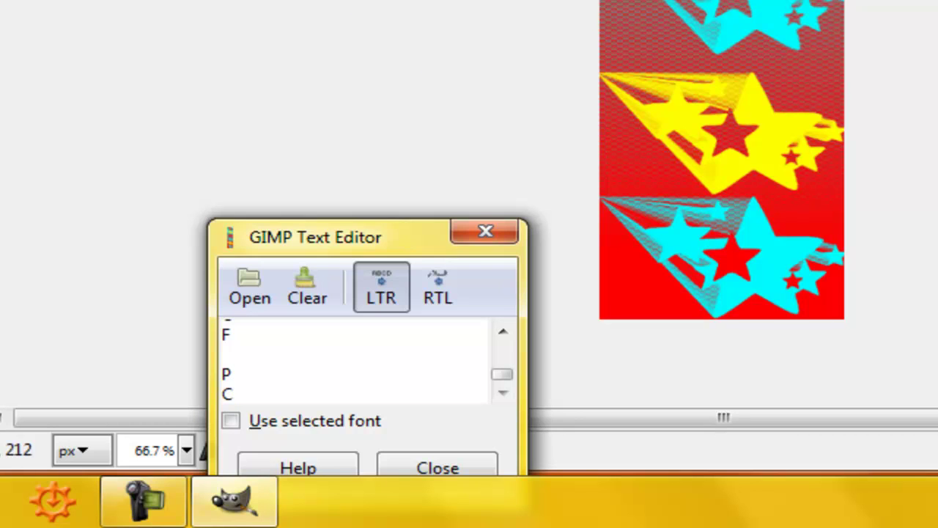
{"action": "left_click_drag", "start_coordinate": [601, 2], "coordinate": [743, 343]}
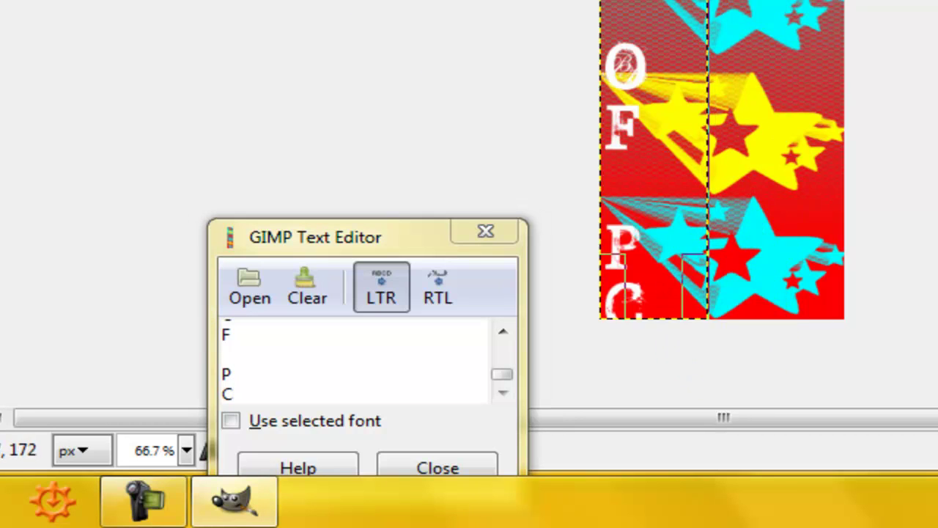
{"action": "mouse_move", "coordinate": [709, 286]}
{"action": "left_mouse_down"}
{"action": "mouse_move", "coordinate": [683, 286]}
{"action": "mouse_move", "coordinate": [806, 293]}
{"action": "left_mouse_up"}
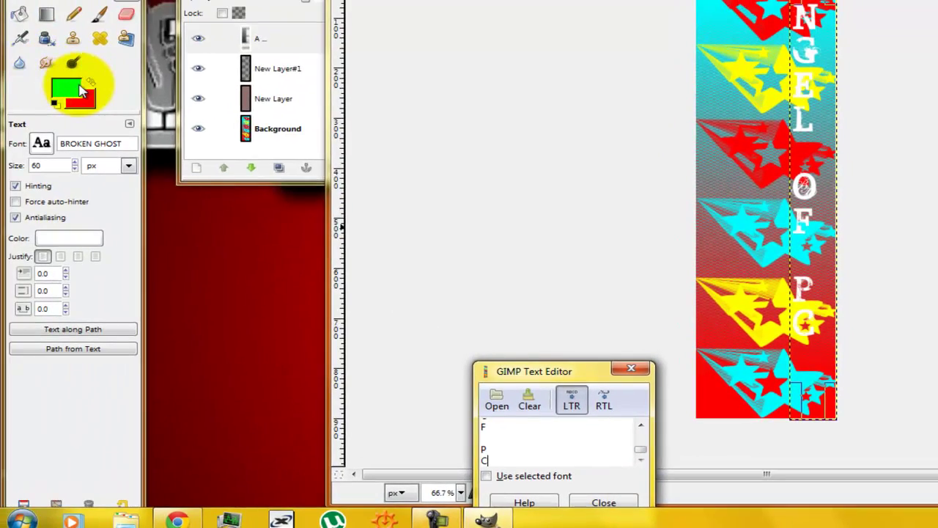
{"action": "left_click", "coordinate": [67, 87]}
Step: Change the text colour from yellow to blue using the hue slider
{"action": "left_click", "coordinate": [503, 230]}
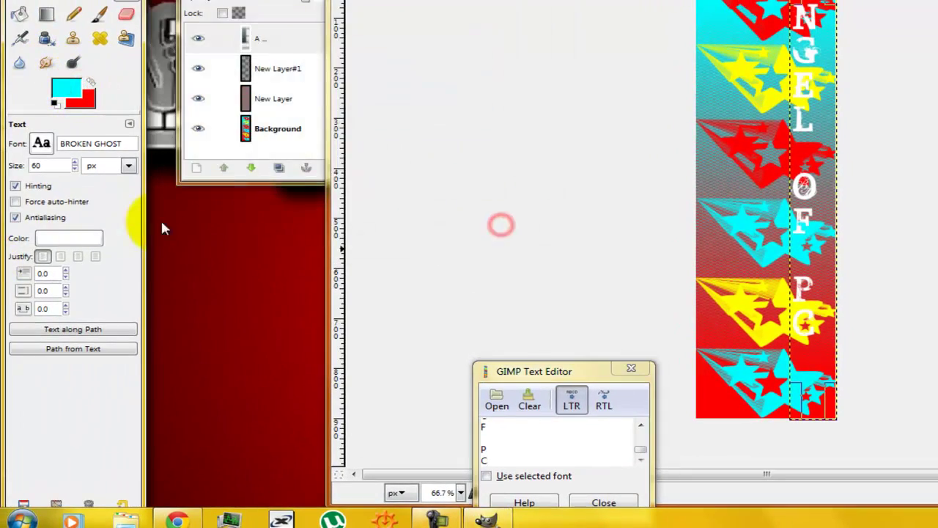
{"action": "left_click", "coordinate": [74, 239]}
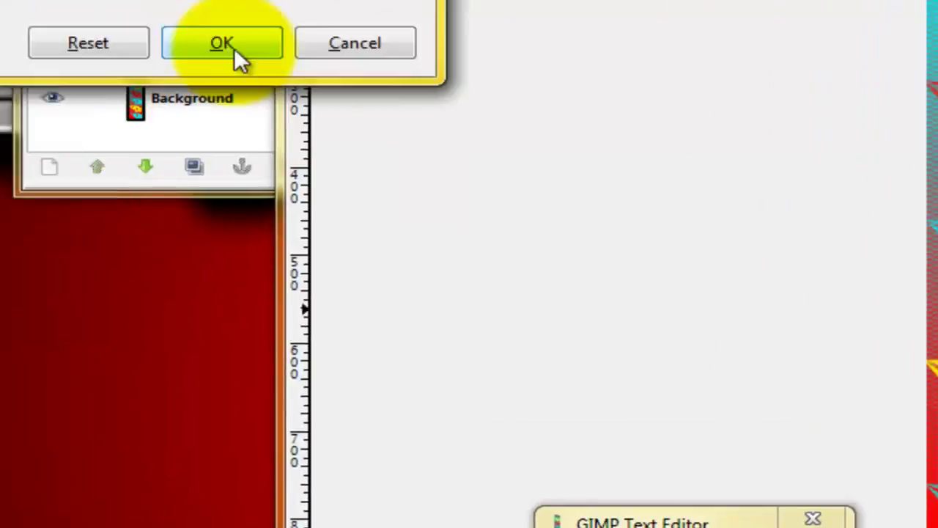
{"action": "left_click", "coordinate": [151, 2]}
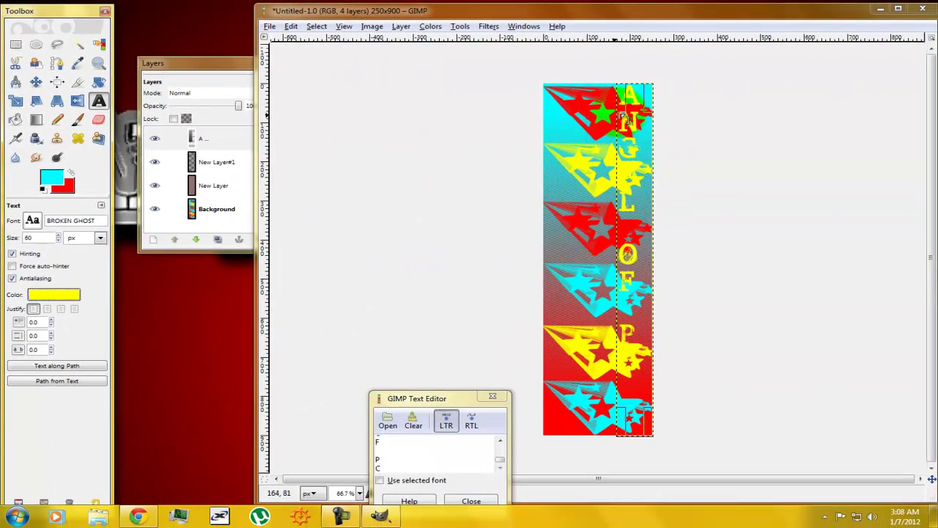
{"action": "left_click_drag", "start_coordinate": [640, 108], "coordinate": [635, 106]}
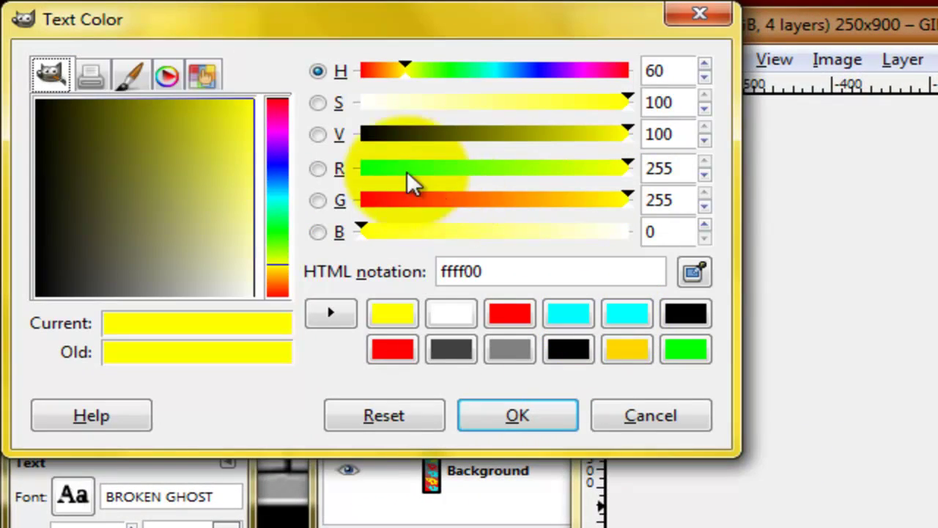
{"action": "left_click_drag", "start_coordinate": [624, 70], "coordinate": [580, 71]}
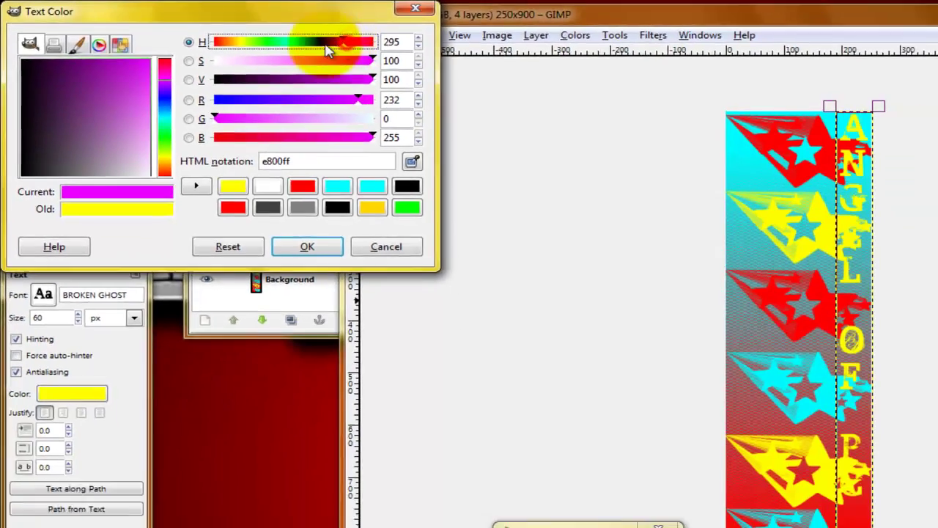
{"action": "left_click_drag", "start_coordinate": [328, 49], "coordinate": [320, 43]}
{"action": "left_click", "coordinate": [320, 247]}
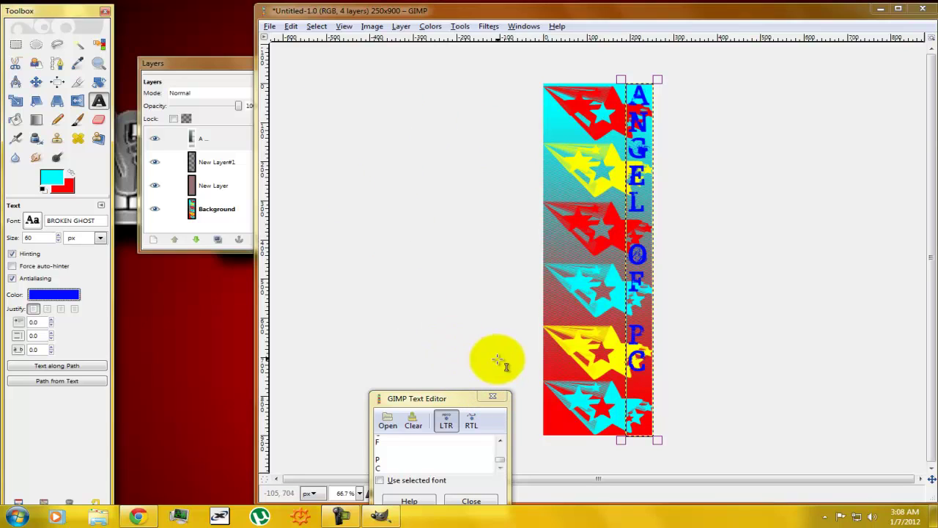
Step: Close the Text Editor and open the text layer's context menu and Edit menu
{"action": "left_click", "coordinate": [492, 396]}
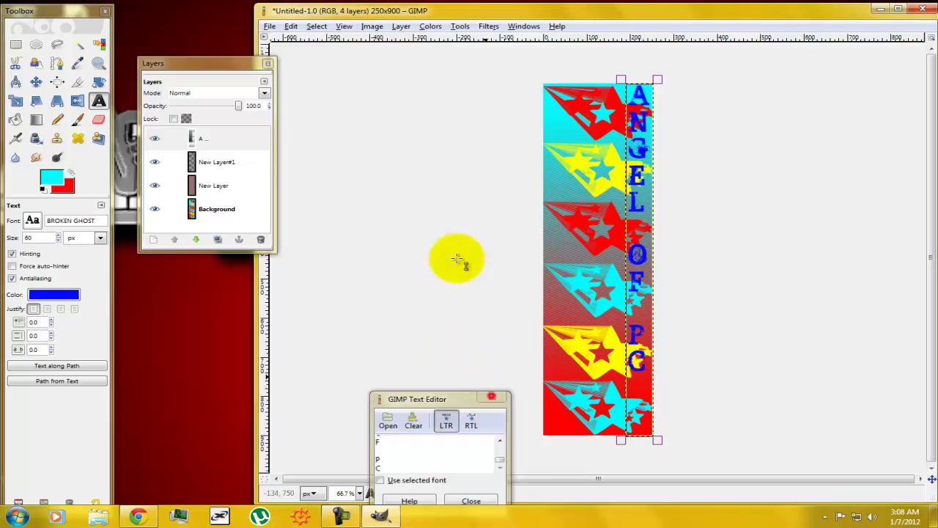
{"action": "left_click", "coordinate": [291, 27]}
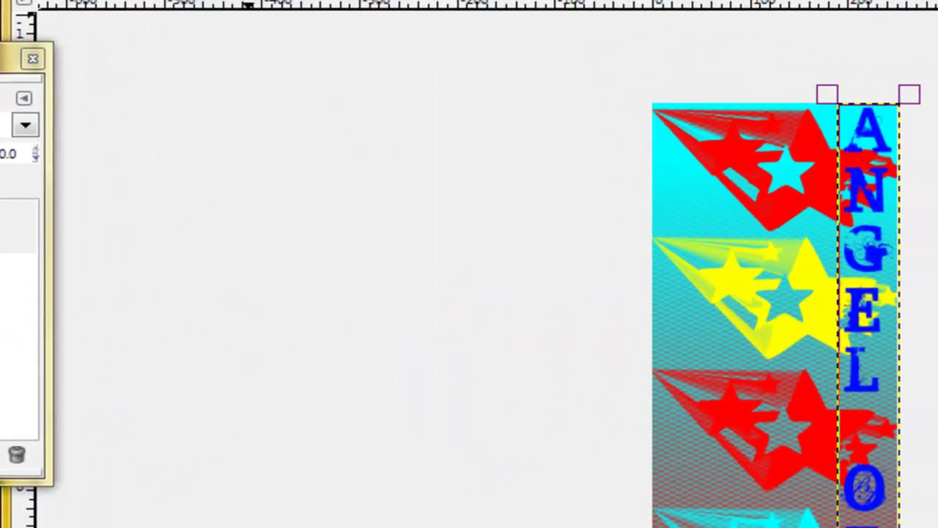
{"action": "right_click", "coordinate": [220, 138]}
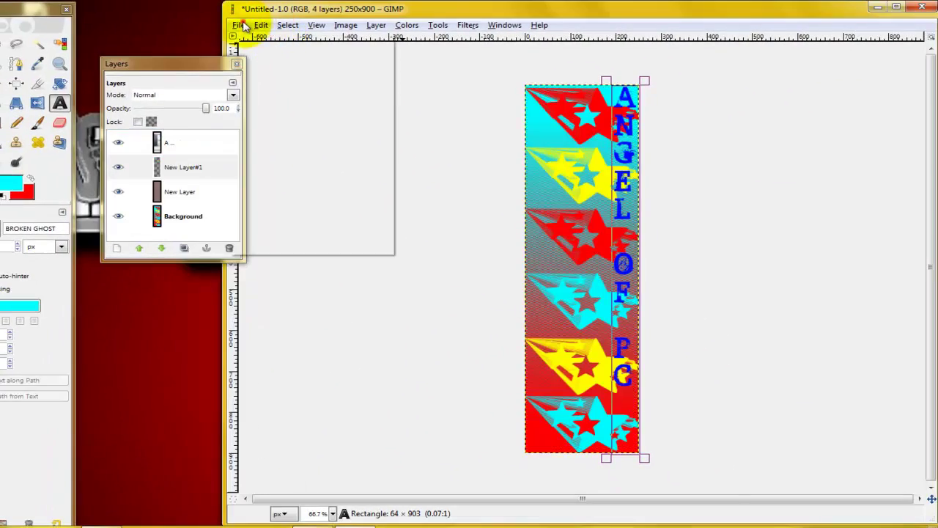
{"action": "left_click", "coordinate": [261, 25]}
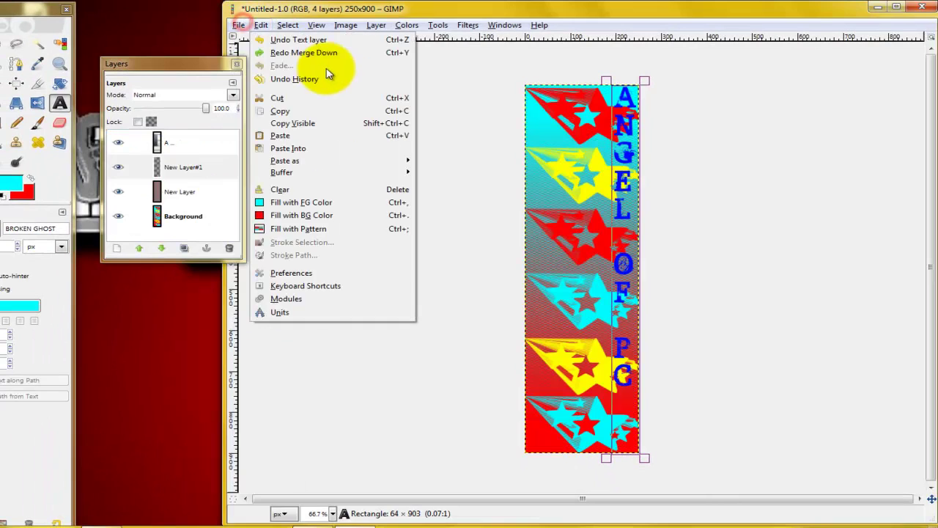
Step: Set up Save As with the name YOUTUBE.JPG and the Desktop as location
{"action": "left_click", "coordinate": [238, 26]}
{"action": "left_click", "coordinate": [286, 137]}
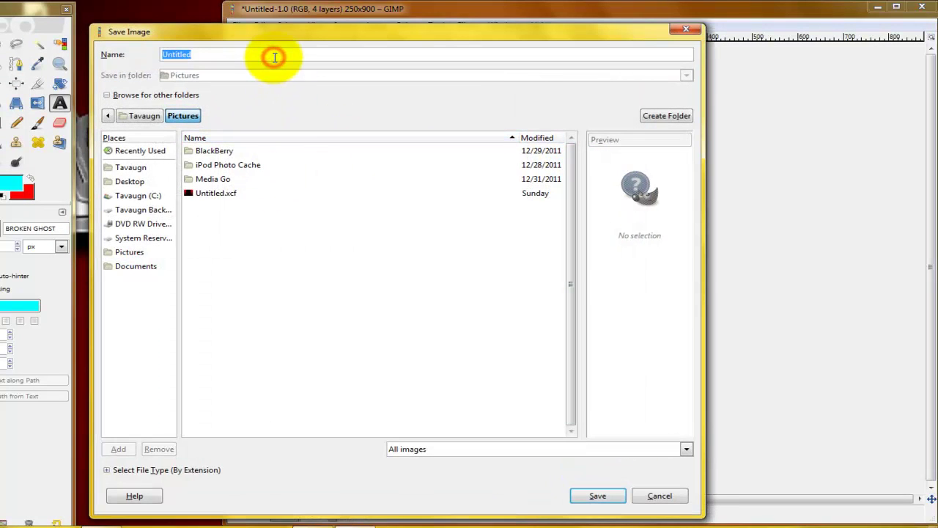
{"action": "type", "text": "UTUEN"}
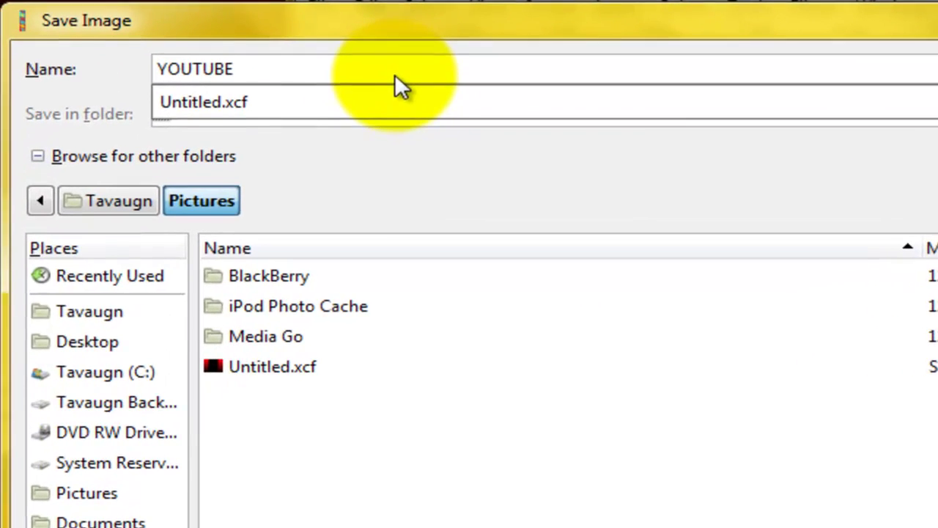
{"action": "left_click", "coordinate": [99, 343]}
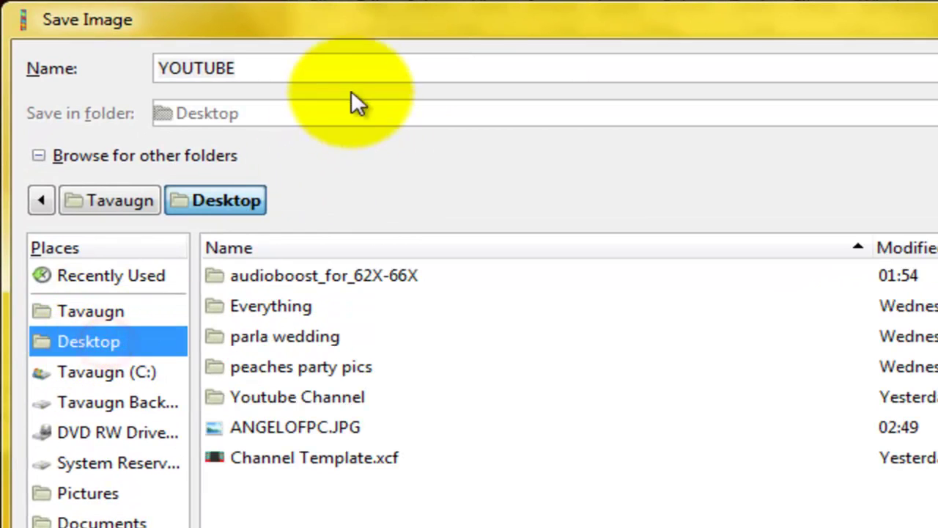
{"action": "left_click", "coordinate": [346, 71]}
{"action": "type", "text": ".J"}
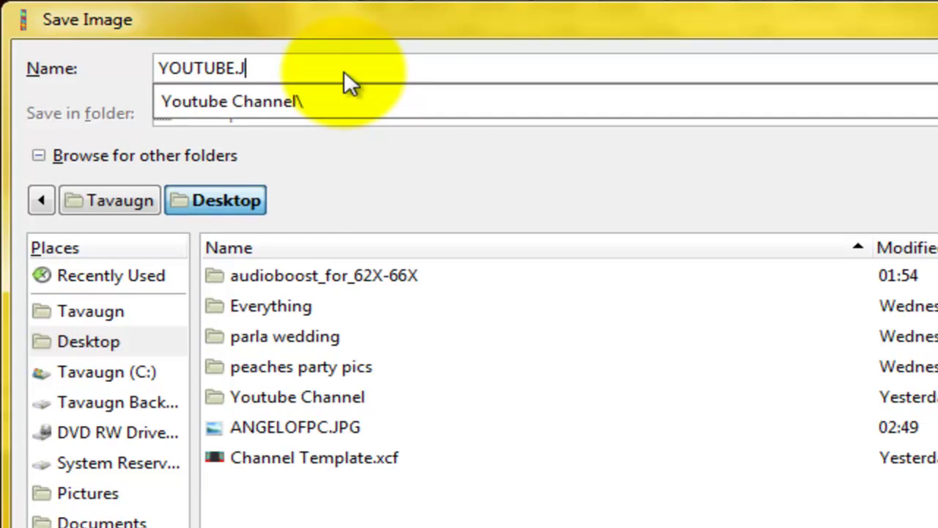
{"action": "type", "text": "PG"}
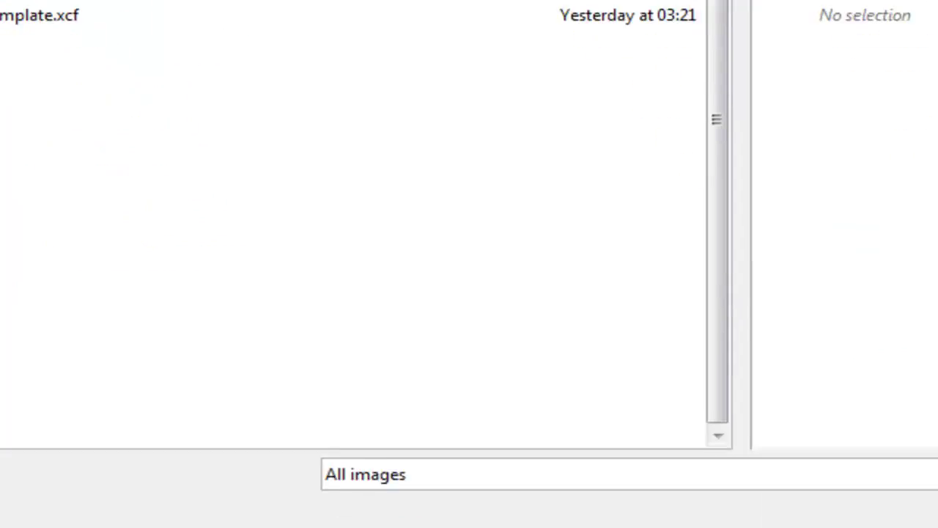
{"action": "left_click", "coordinate": [366, 224]}
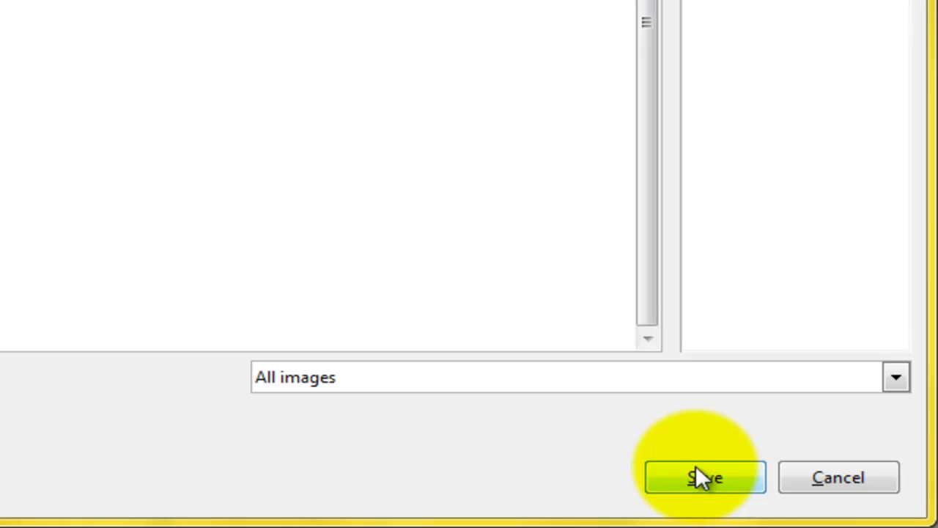
Step: Export the banner as a flattened JPEG, then close the Layers panel
{"action": "left_click", "coordinate": [697, 466]}
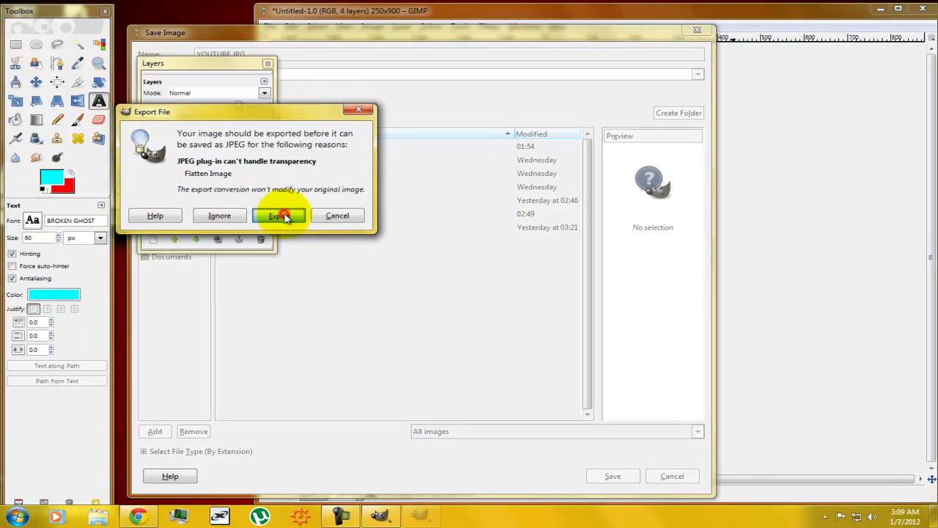
{"action": "left_click", "coordinate": [280, 214]}
{"action": "left_click", "coordinate": [222, 261]}
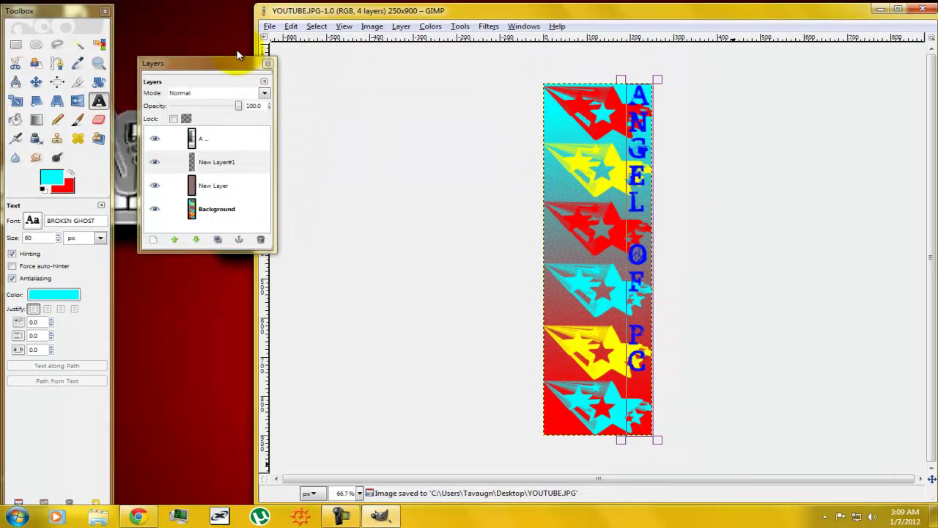
{"action": "left_click", "coordinate": [268, 64]}
Step: Close GIMP, return to the Twitter page, and reload it
{"action": "left_click", "coordinate": [104, 12]}
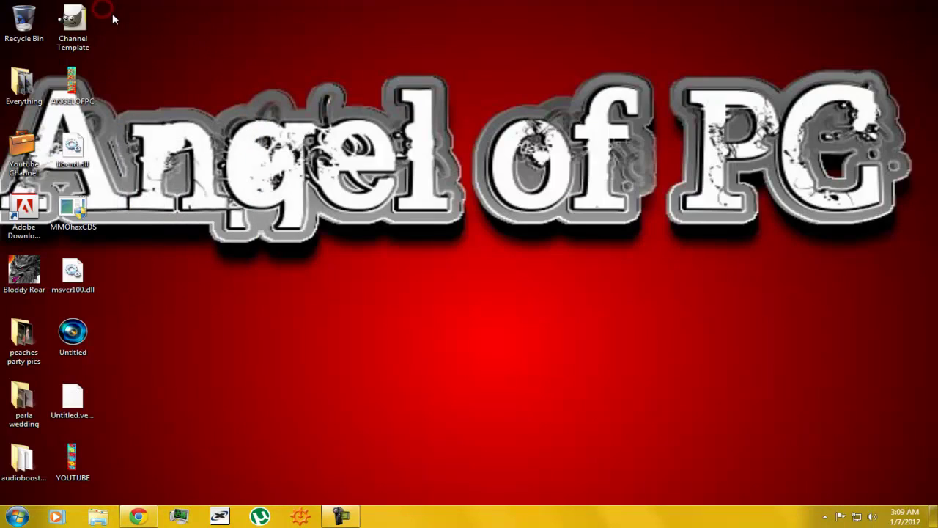
{"action": "left_click", "coordinate": [154, 521]}
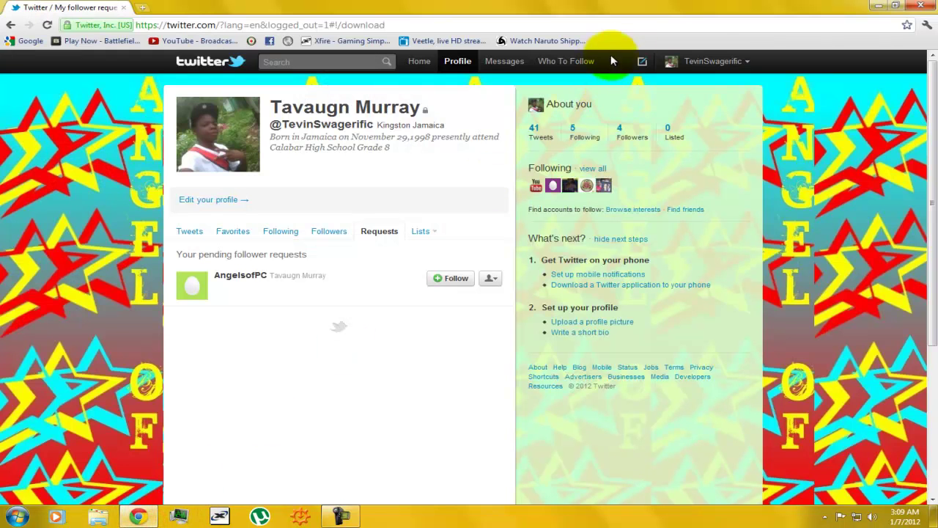
{"action": "left_click", "coordinate": [729, 59]}
{"action": "left_click", "coordinate": [702, 120]}
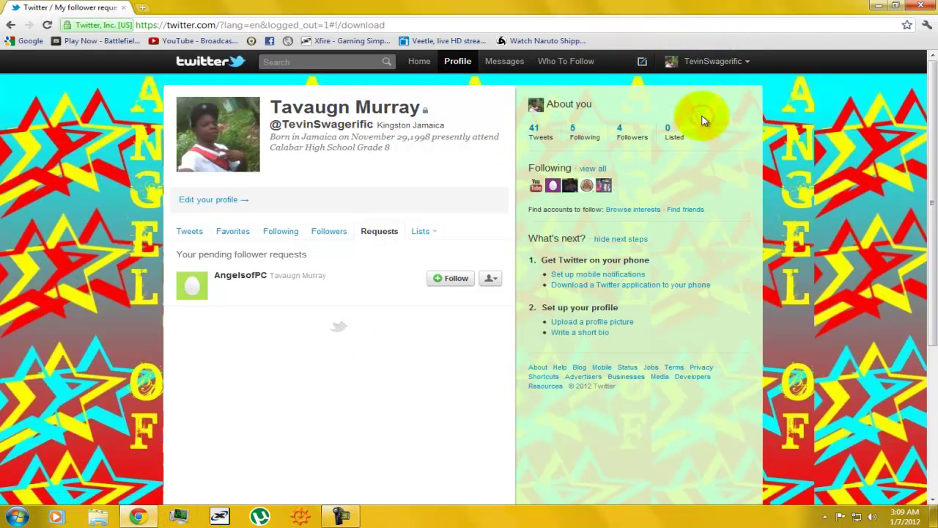
{"action": "double_click", "coordinate": [696, 62]}
{"action": "left_click", "coordinate": [693, 60]}
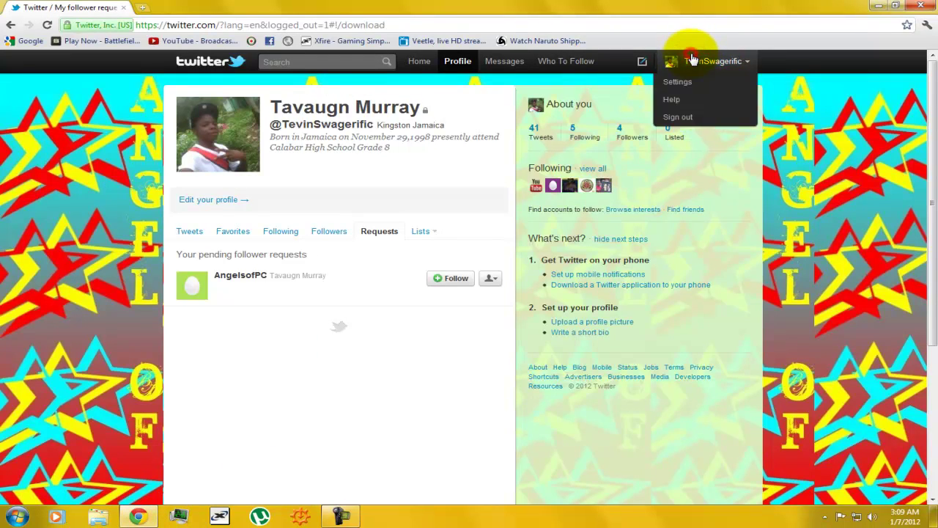
{"action": "left_click", "coordinate": [689, 114]}
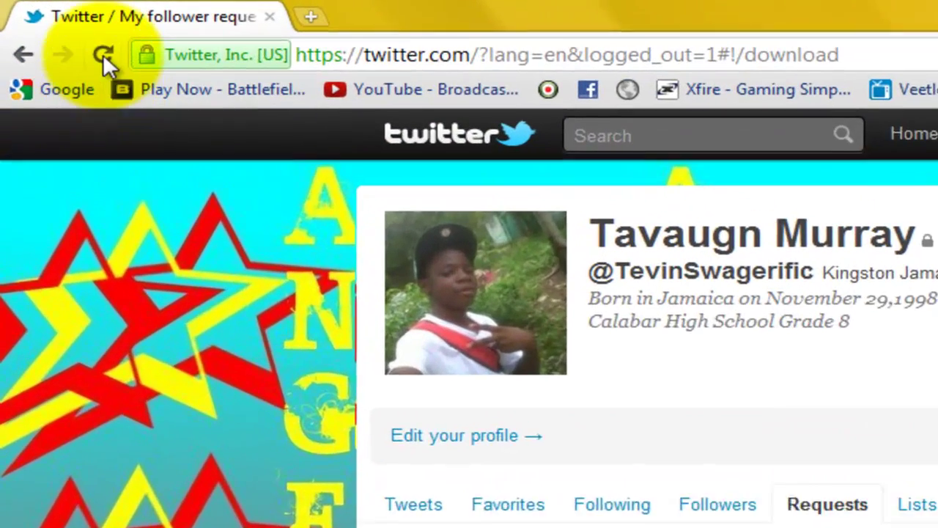
{"action": "left_click", "coordinate": [47, 25]}
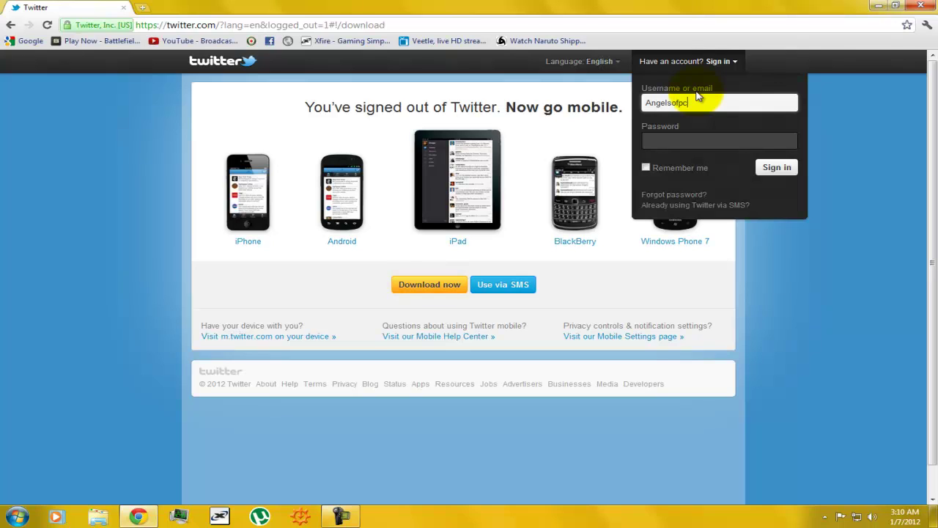
Step: Enter the account password and submit the Twitter sign-in
{"action": "key", "text": "Tab"}
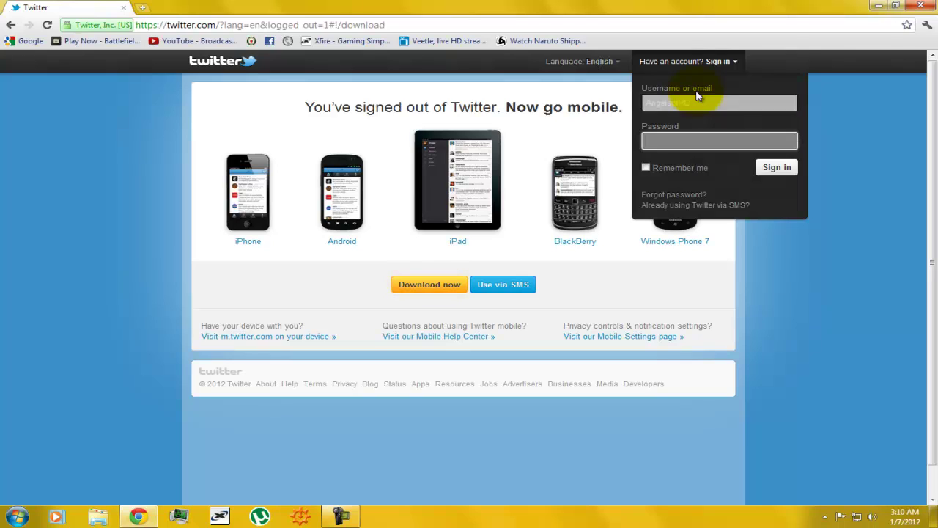
{"action": "type", "text": "*****"}
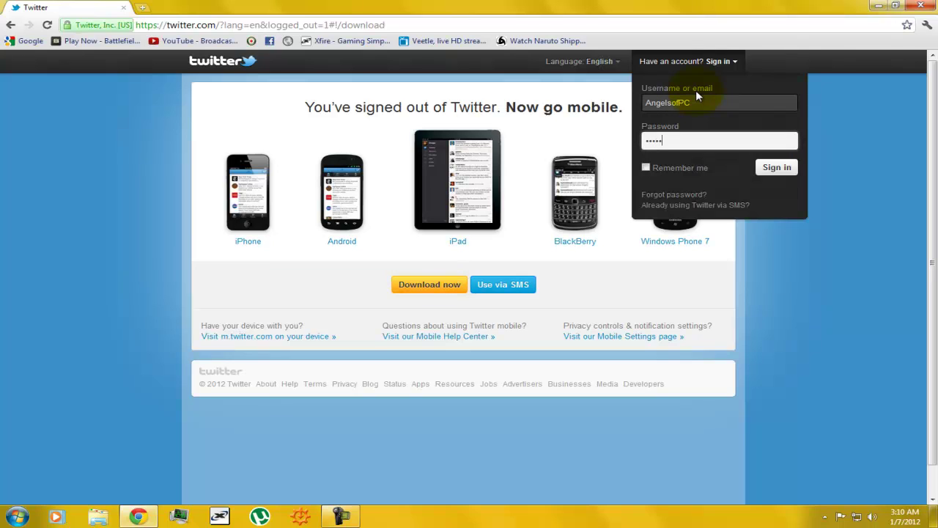
{"action": "type", "text": "***"}
{"action": "key", "text": "Return"}
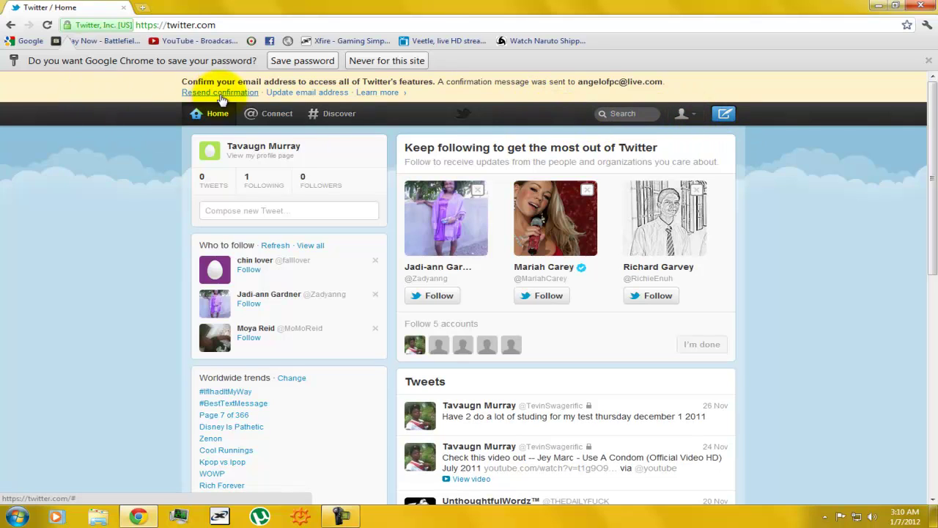
Step: Go to account settings and reveal the background image options
{"action": "left_click", "coordinate": [682, 114]}
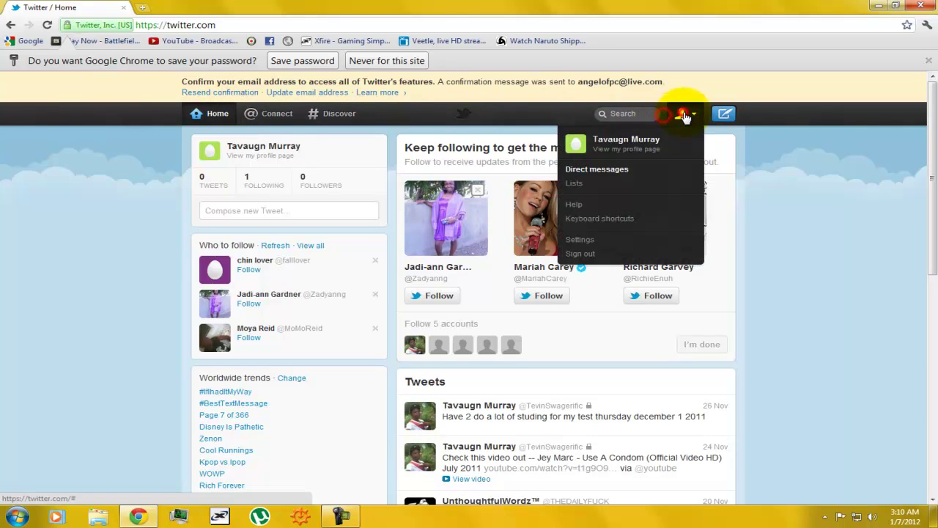
{"action": "left_click", "coordinate": [581, 240]}
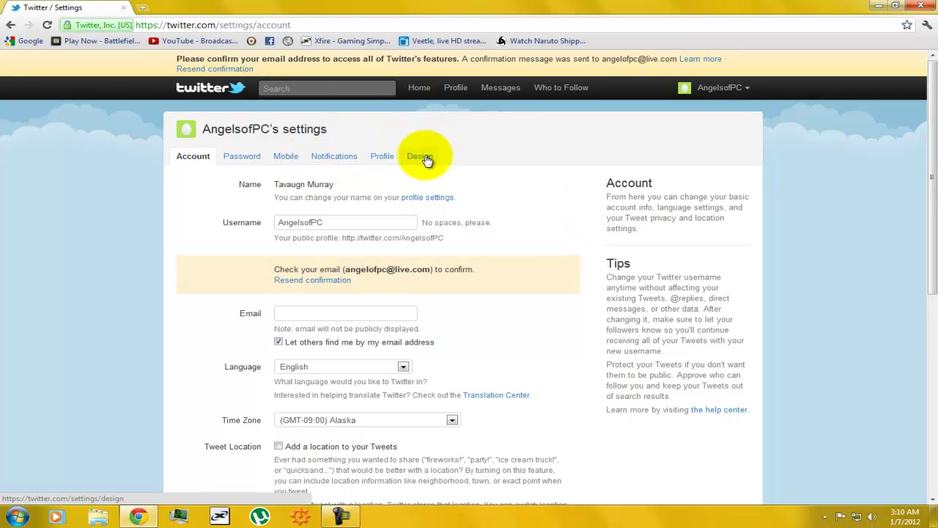
{"action": "scroll", "coordinate": [314, 242], "scroll_direction": "down", "scroll_amount": 1}
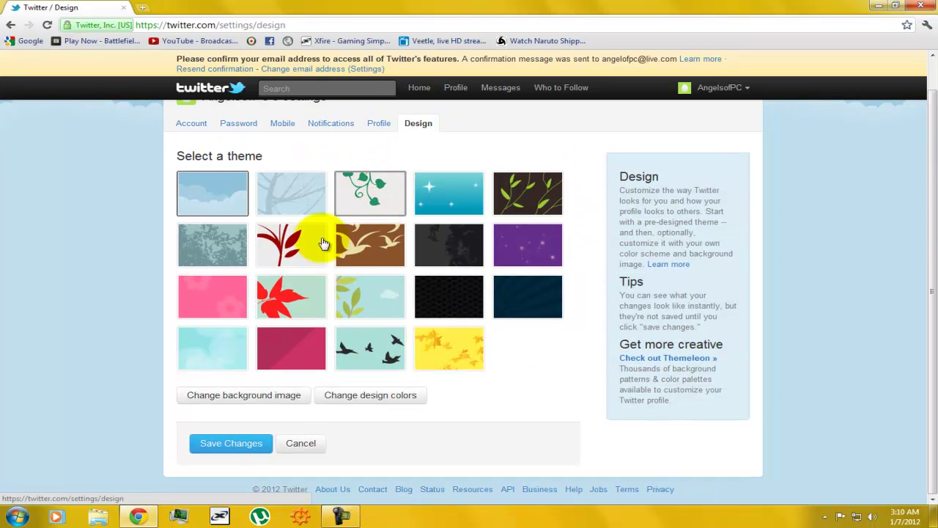
{"action": "left_click", "coordinate": [261, 402]}
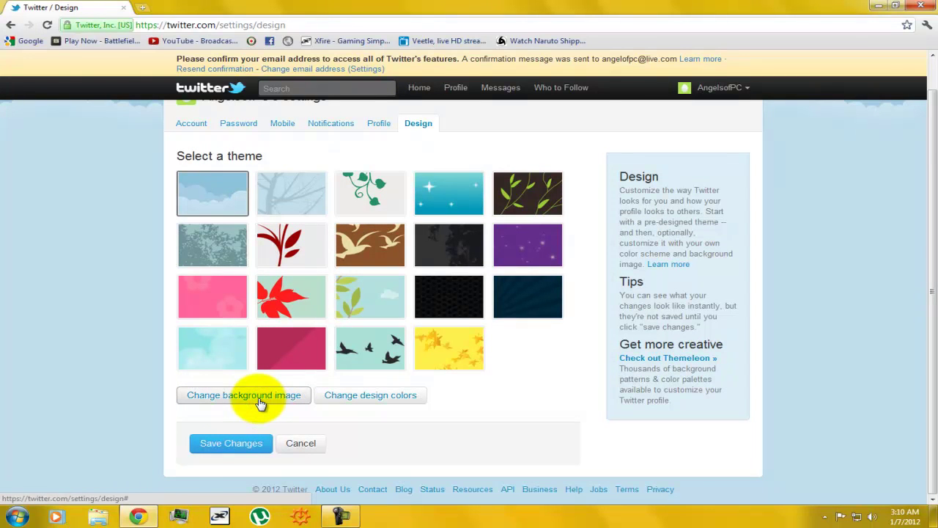
Step: Choose YOUTUBE.JPG from the Desktop as the background image file
{"action": "left_click", "coordinate": [219, 426]}
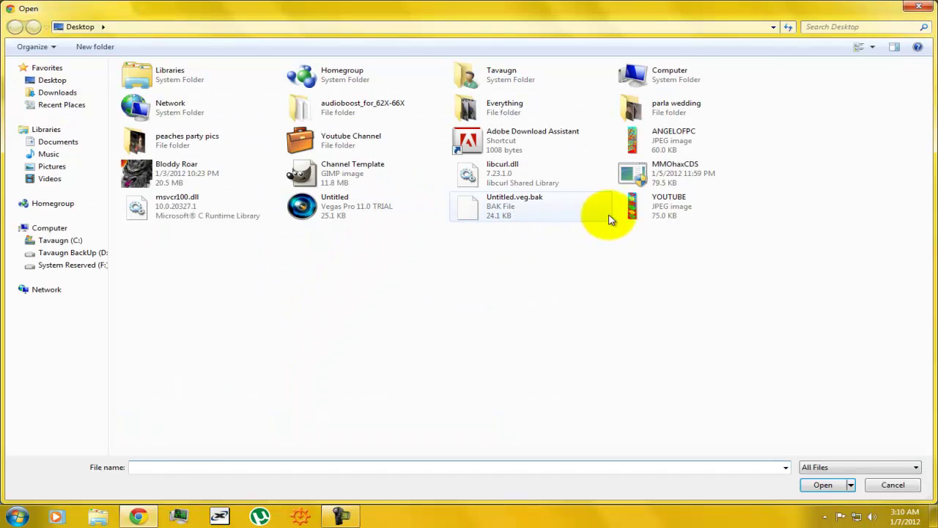
{"action": "left_click", "coordinate": [630, 211]}
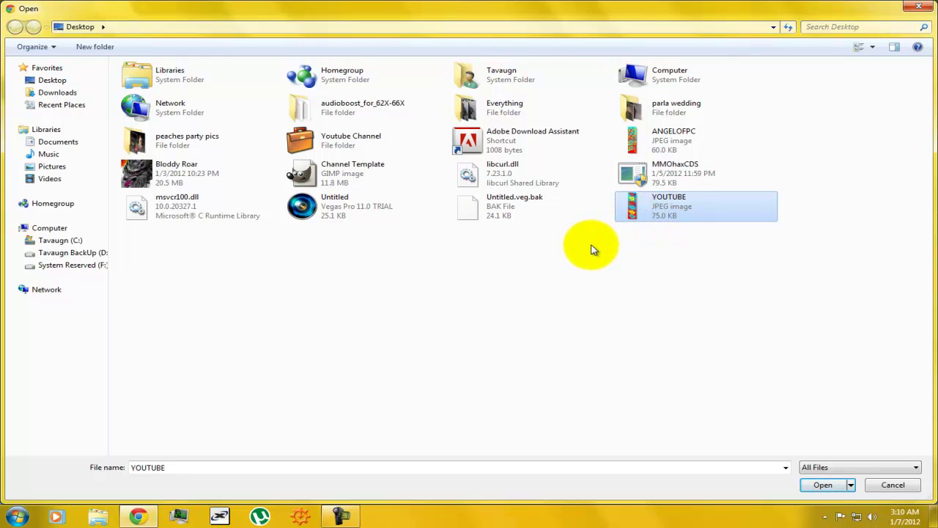
{"action": "left_click", "coordinate": [822, 484]}
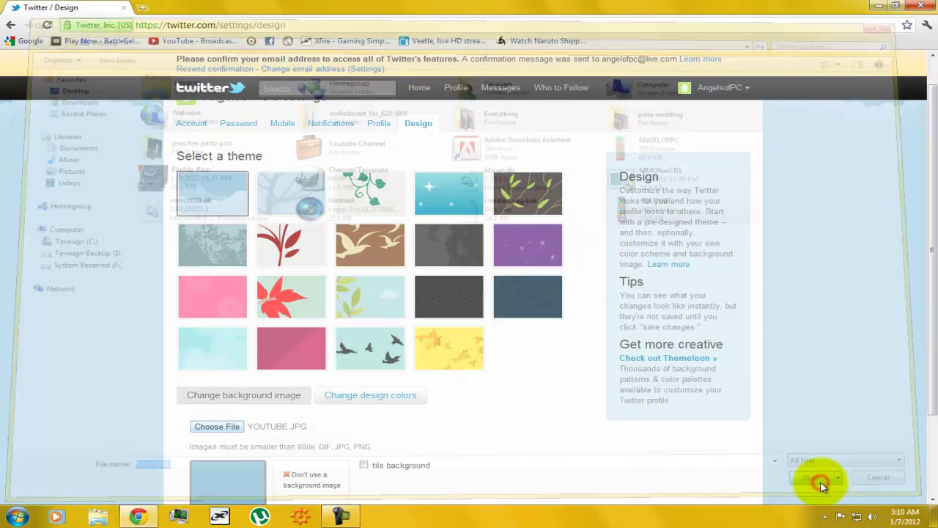
{"action": "scroll", "coordinate": [278, 385], "scroll_direction": "down", "scroll_amount": 2}
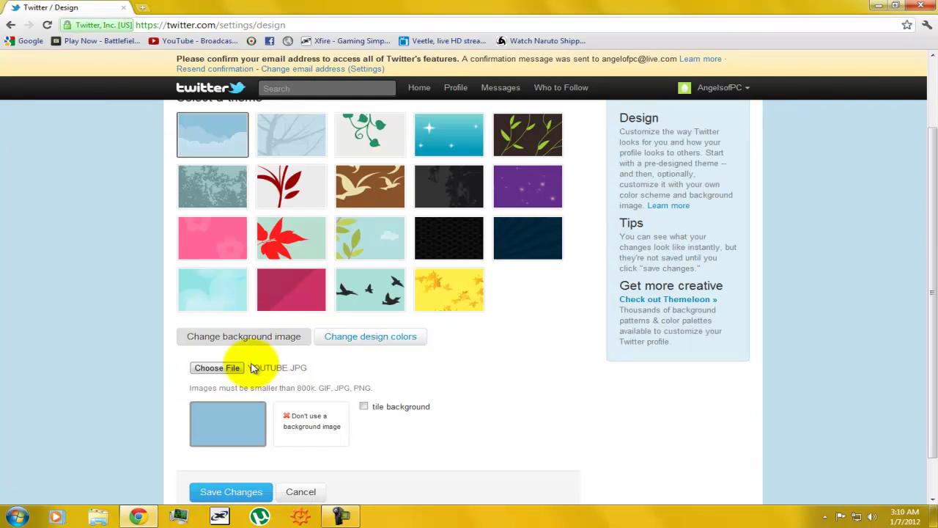
{"action": "scroll", "coordinate": [335, 426], "scroll_direction": "down", "scroll_amount": 1}
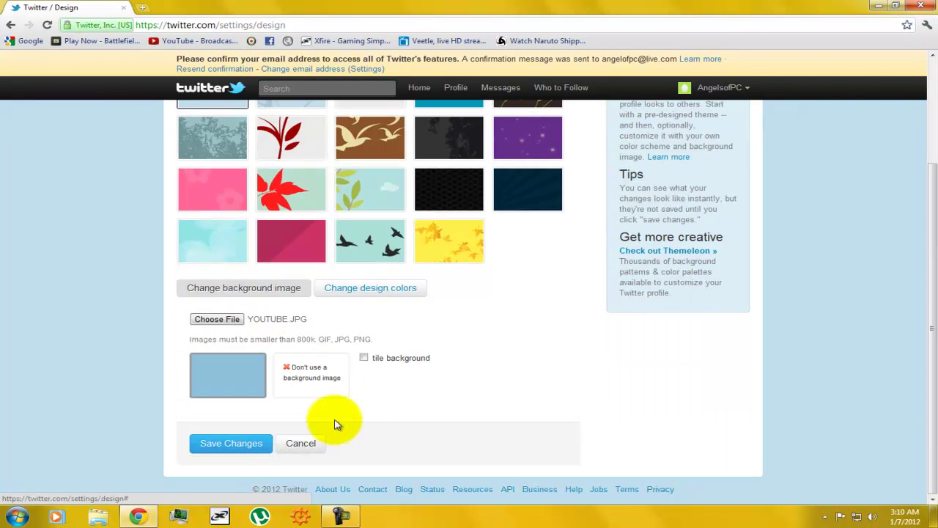
Step: Enable background tiling, save the design changes, and return to the home timeline
{"action": "left_click", "coordinate": [364, 359]}
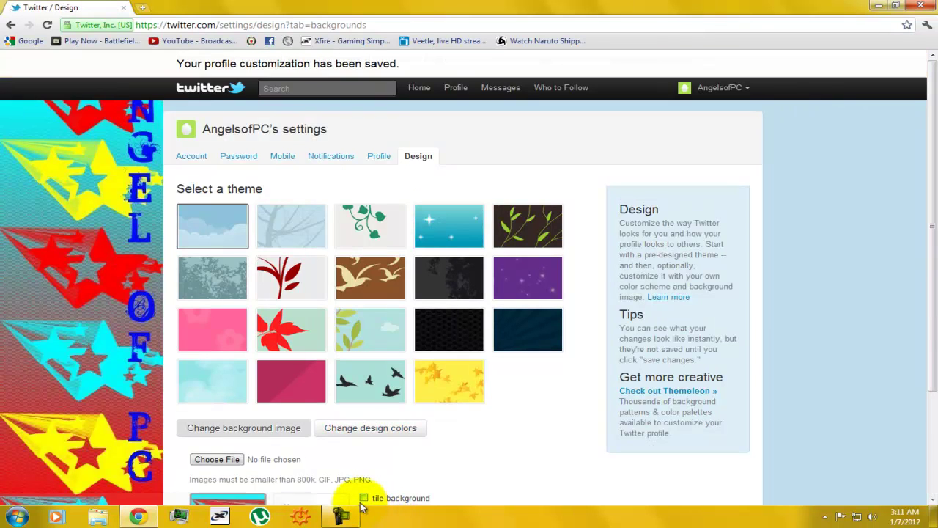
{"action": "scroll", "coordinate": [300, 410], "scroll_direction": "down", "scroll_amount": 2}
{"action": "scroll", "coordinate": [286, 384], "scroll_direction": "up", "scroll_amount": 2}
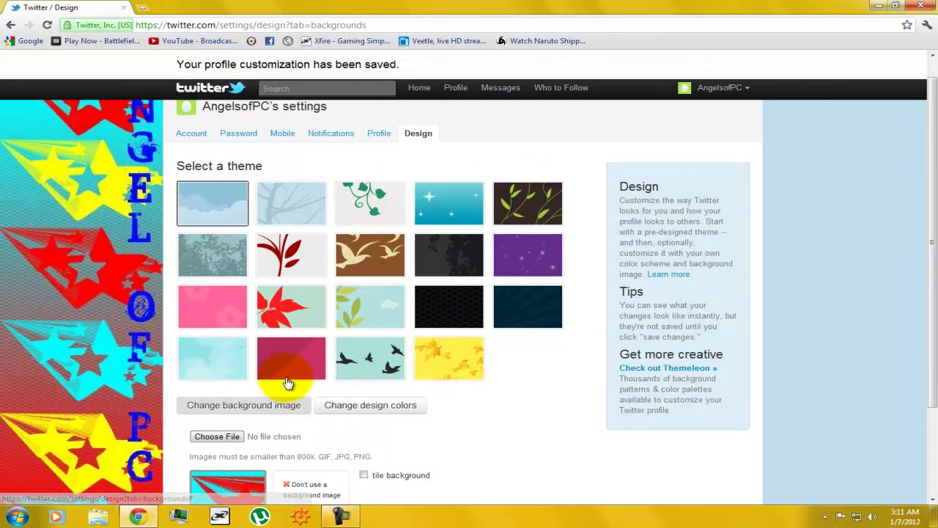
{"action": "scroll", "coordinate": [356, 411], "scroll_direction": "down", "scroll_amount": 2}
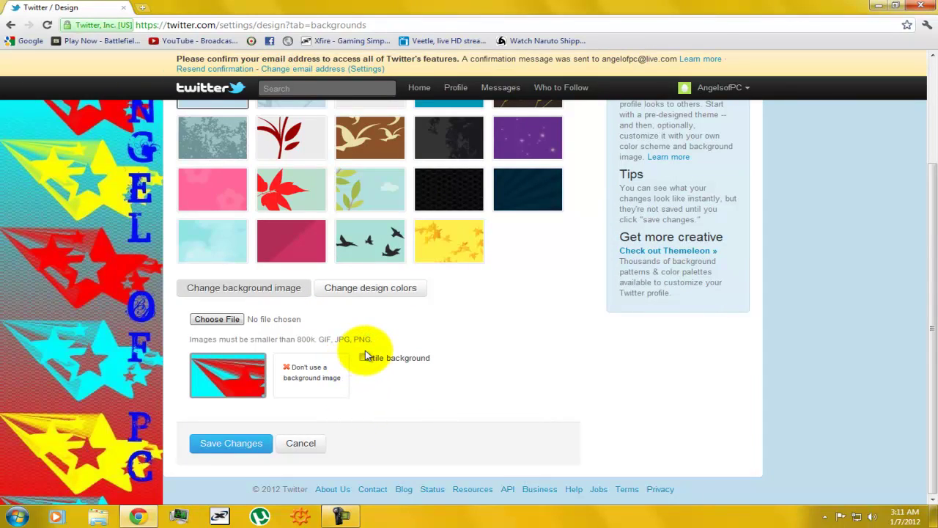
{"action": "left_click", "coordinate": [366, 357]}
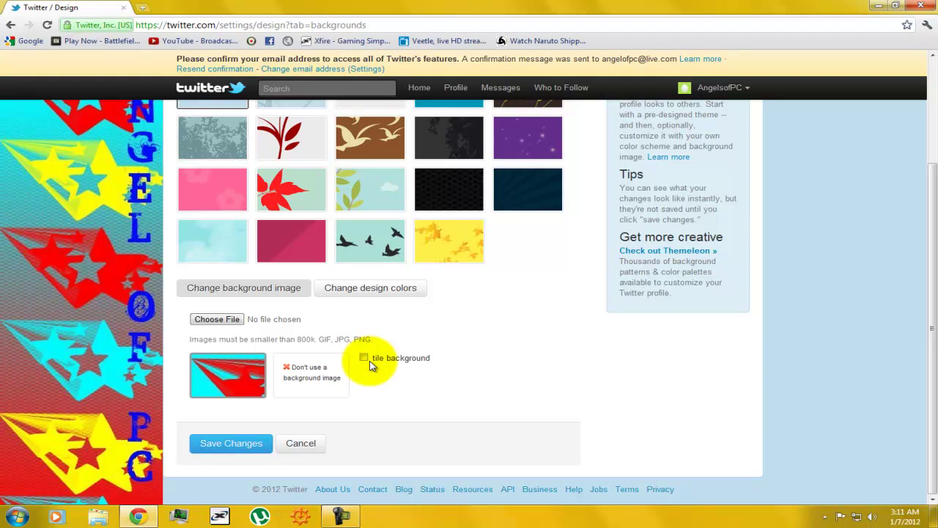
{"action": "left_click", "coordinate": [364, 358]}
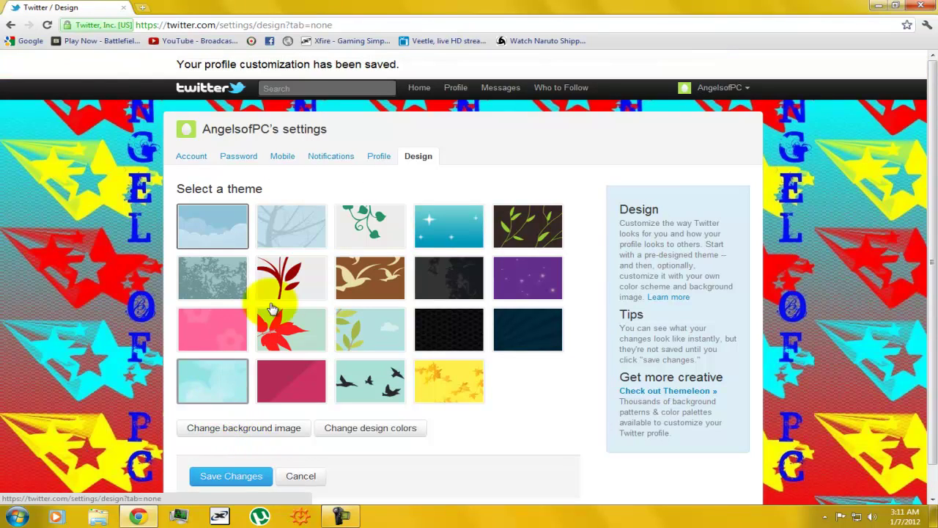
{"action": "left_click", "coordinate": [236, 88]}
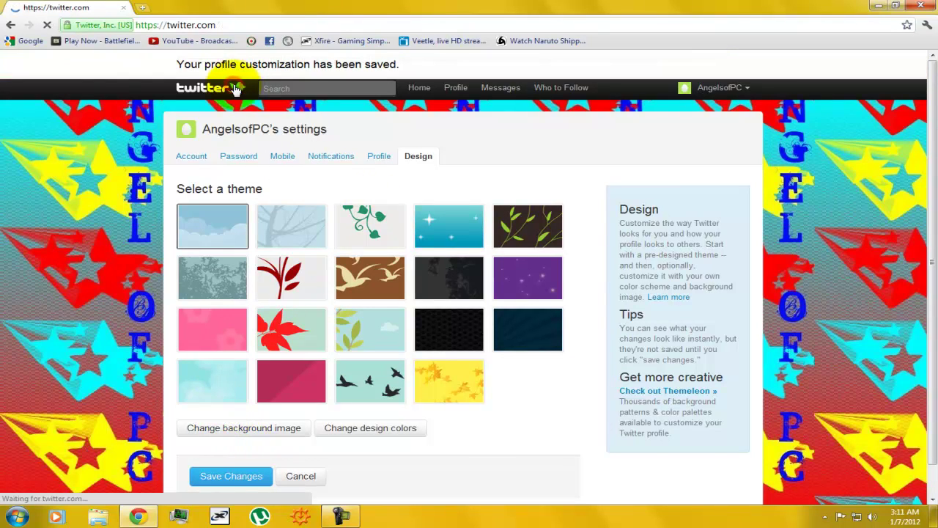
Step: Dismiss six successive who-to-follow suggestion cards on the home timeline
{"action": "scroll", "coordinate": [237, 168], "scroll_direction": "down", "scroll_amount": 1}
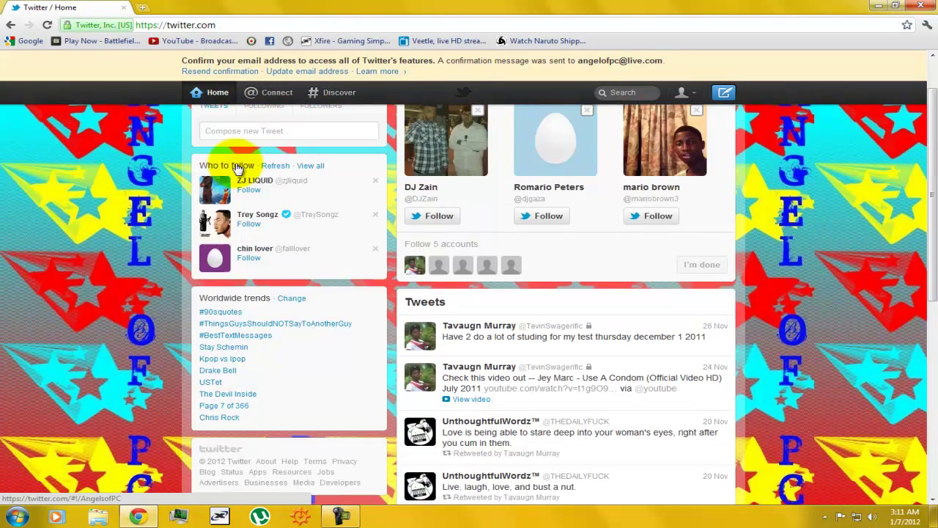
{"action": "scroll", "coordinate": [237, 168], "scroll_direction": "down", "scroll_amount": 4}
{"action": "scroll", "coordinate": [236, 168], "scroll_direction": "down", "scroll_amount": 2}
{"action": "scroll", "coordinate": [236, 168], "scroll_direction": "up", "scroll_amount": 4}
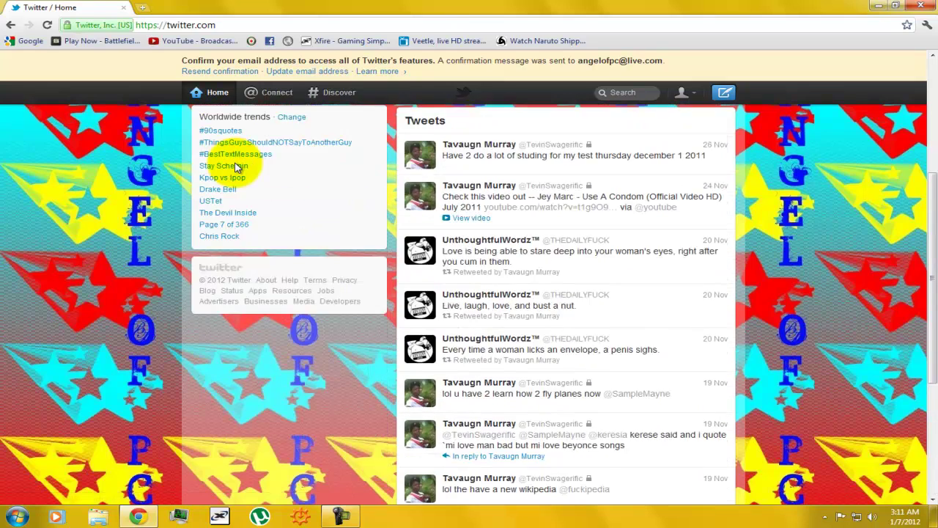
{"action": "scroll", "coordinate": [233, 166], "scroll_direction": "up", "scroll_amount": 3}
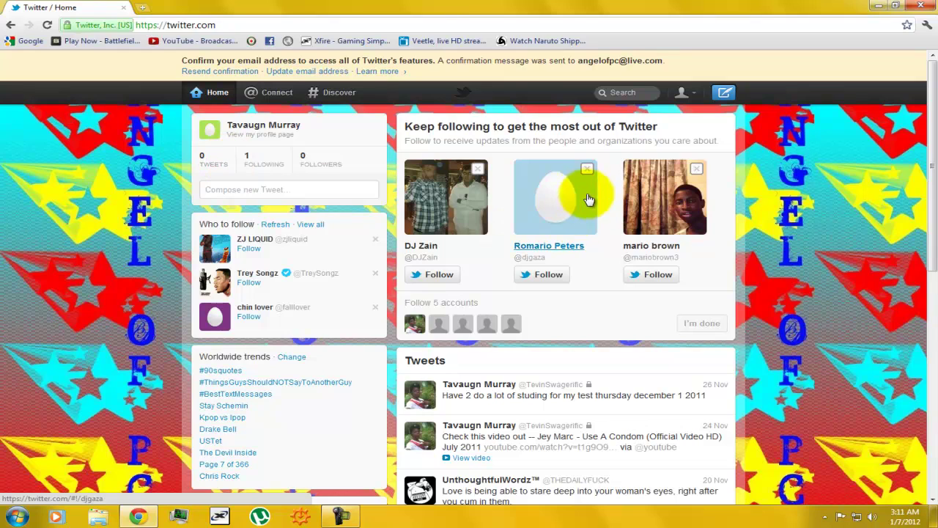
{"action": "left_click", "coordinate": [477, 170]}
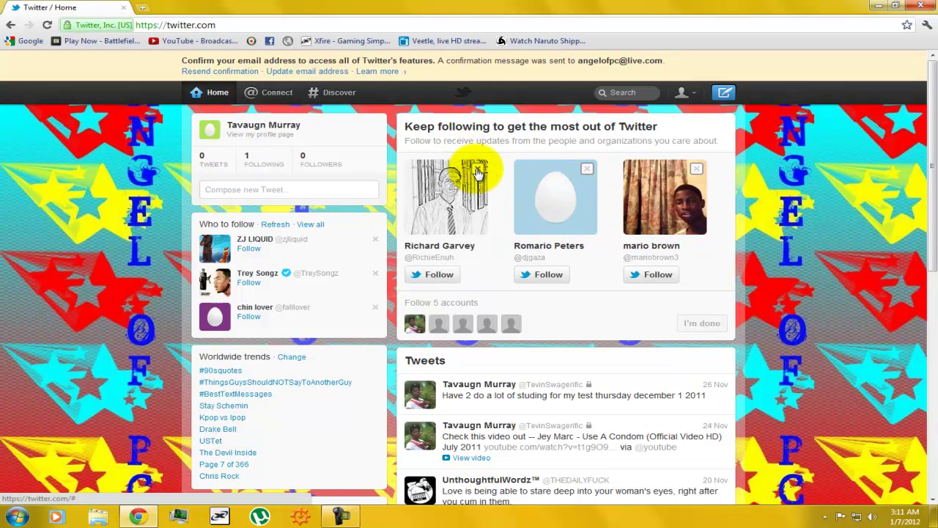
{"action": "left_click", "coordinate": [477, 169]}
{"action": "left_click", "coordinate": [478, 170]}
{"action": "left_click", "coordinate": [477, 169]}
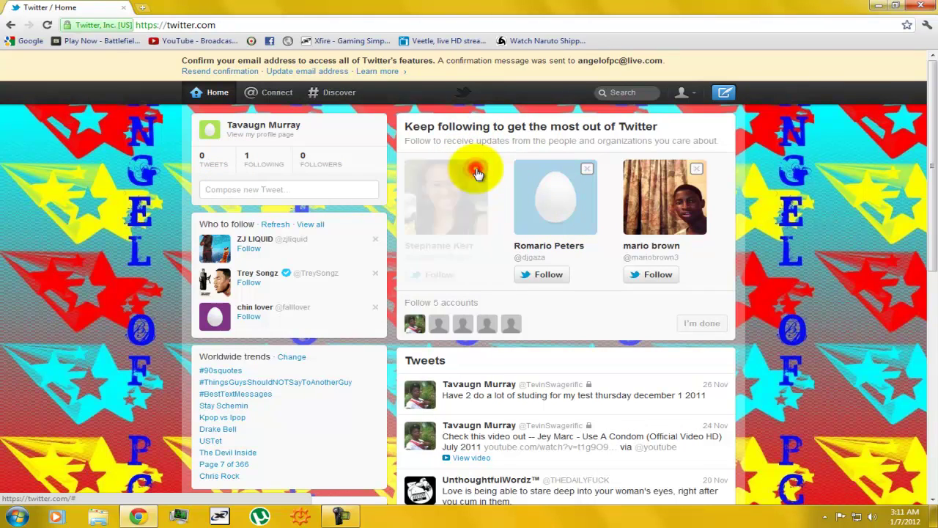
{"action": "left_click", "coordinate": [478, 170]}
{"action": "left_click", "coordinate": [478, 169]}
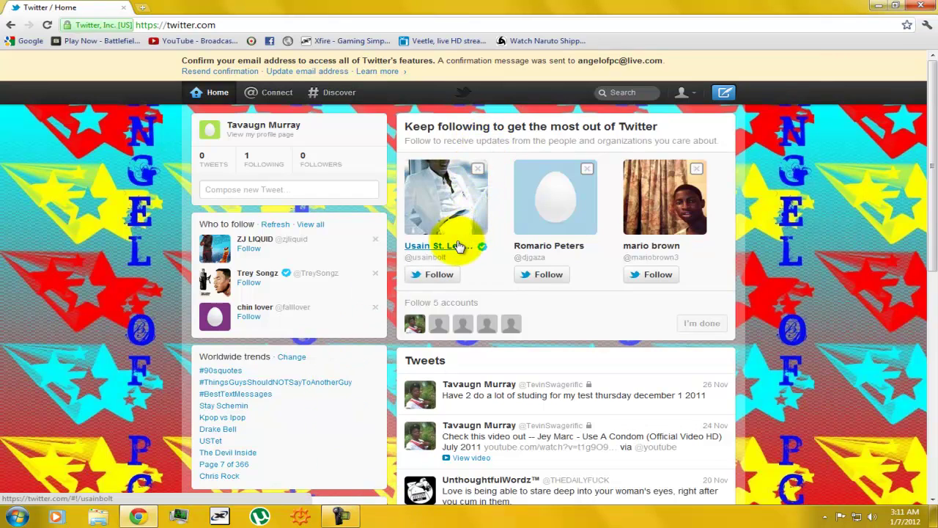
Step: Bring up the screen recorder's controls from the taskbar
{"action": "left_click", "coordinate": [334, 517]}
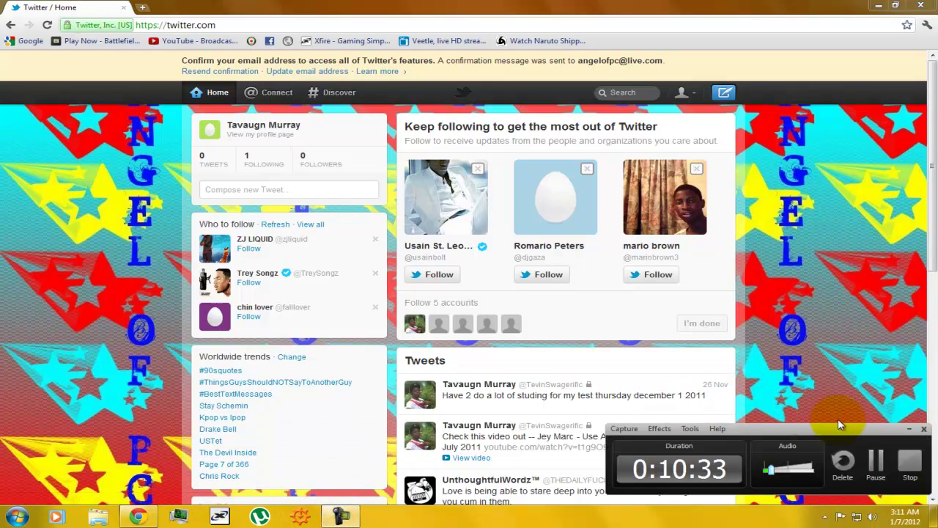